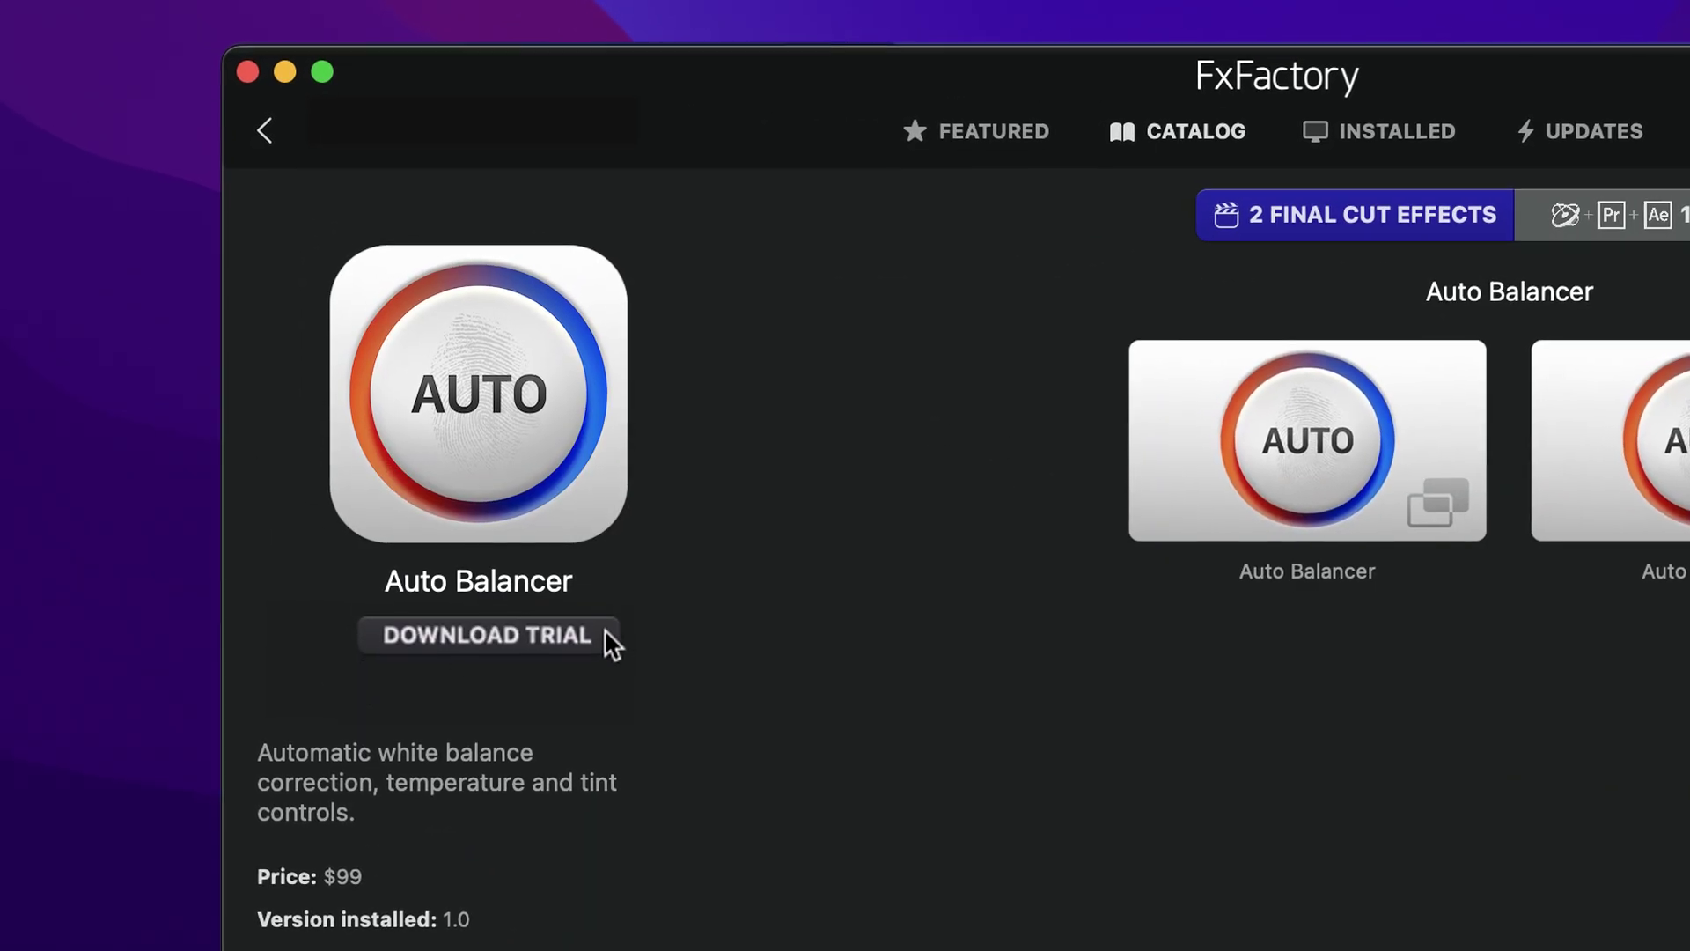
# Start the Auto Balancer trial download from its FxFactory catalog page
pyautogui.click(604, 629)
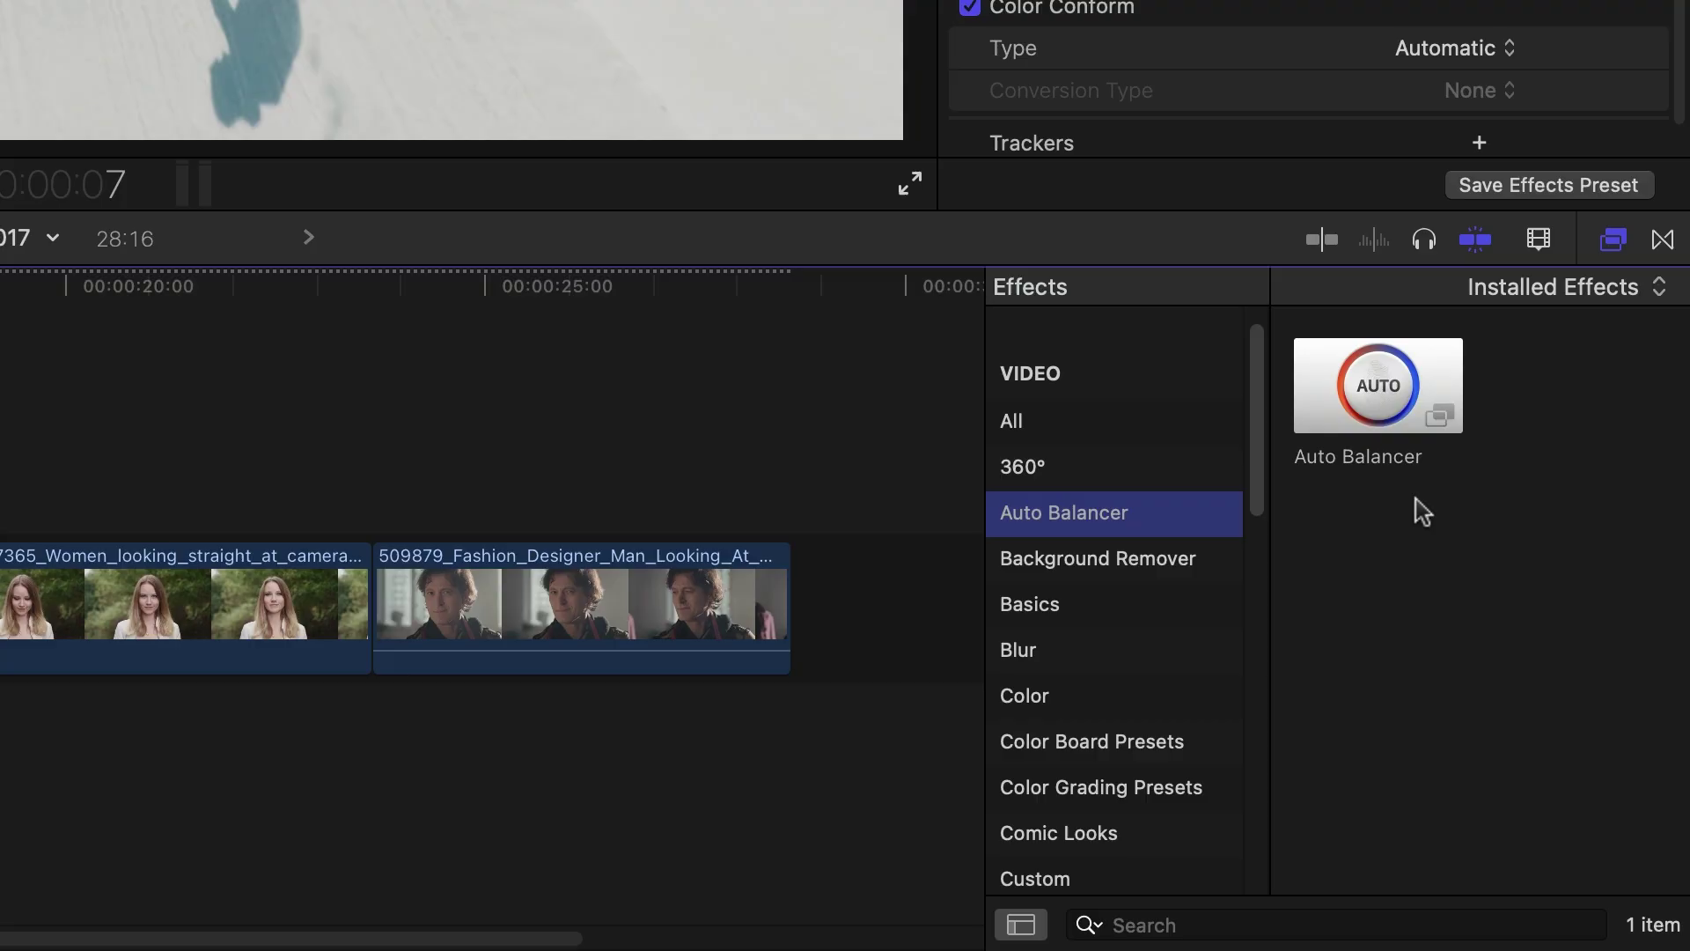
# Drag the Auto Balancer effect onto the first snowboarding clip in the timeline
pyautogui.moveTo(1378, 384); pyautogui.dragTo(304, 783)
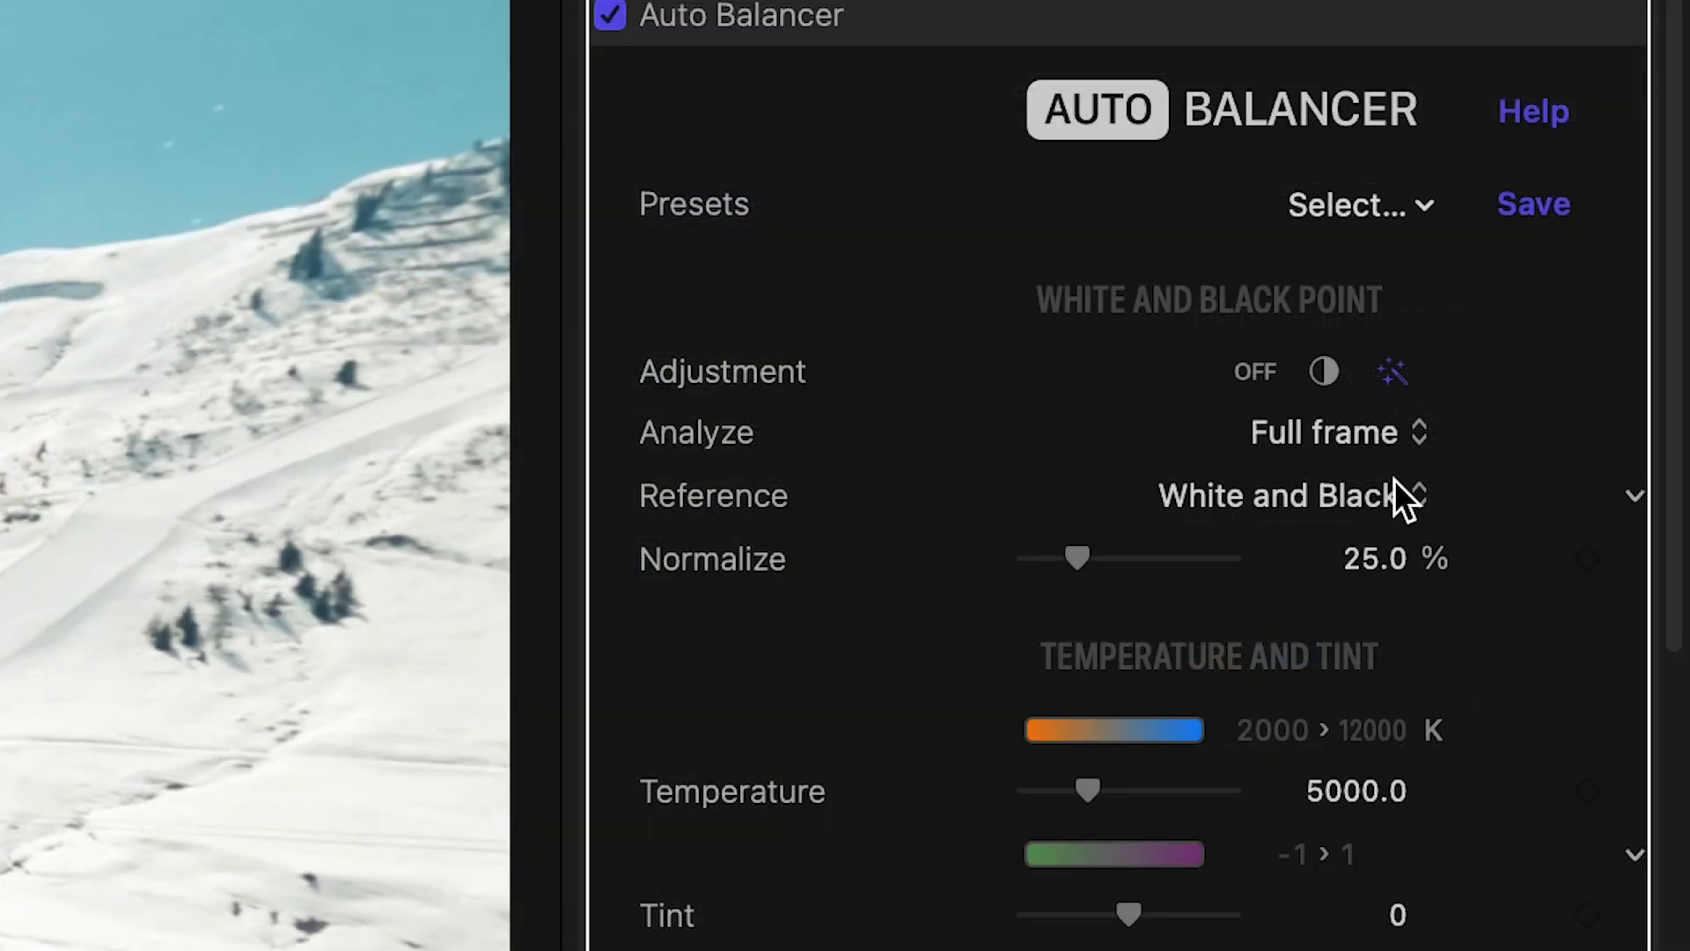
pyautogui.click(1394, 482)
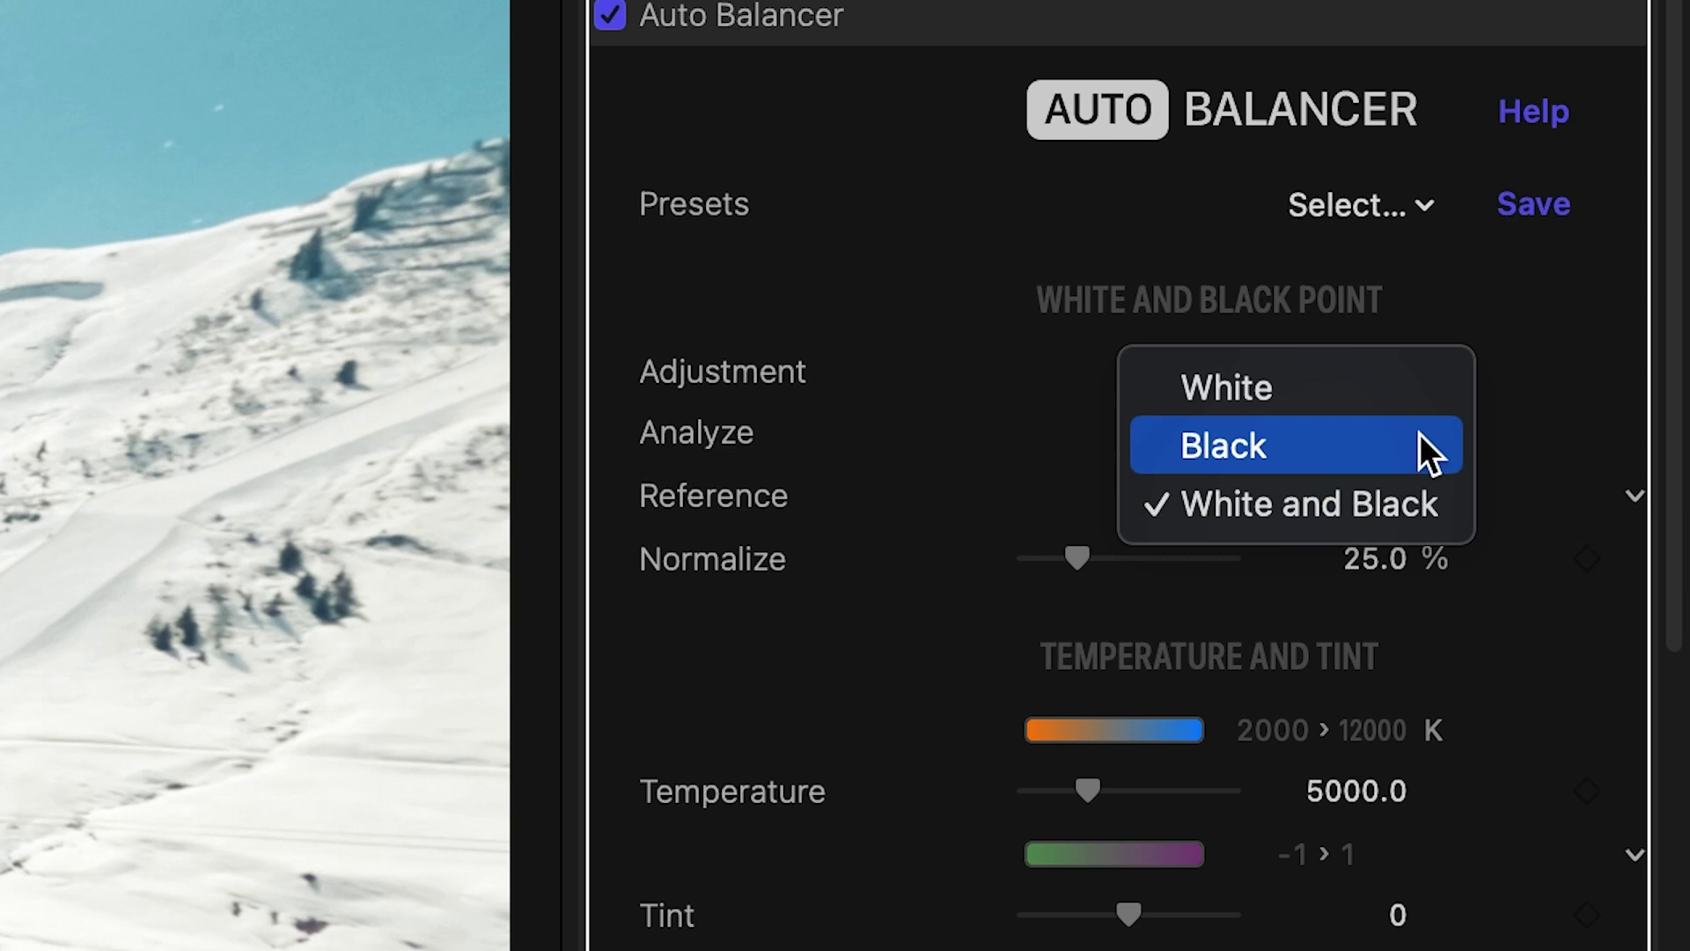
pyautogui.click(1413, 399)
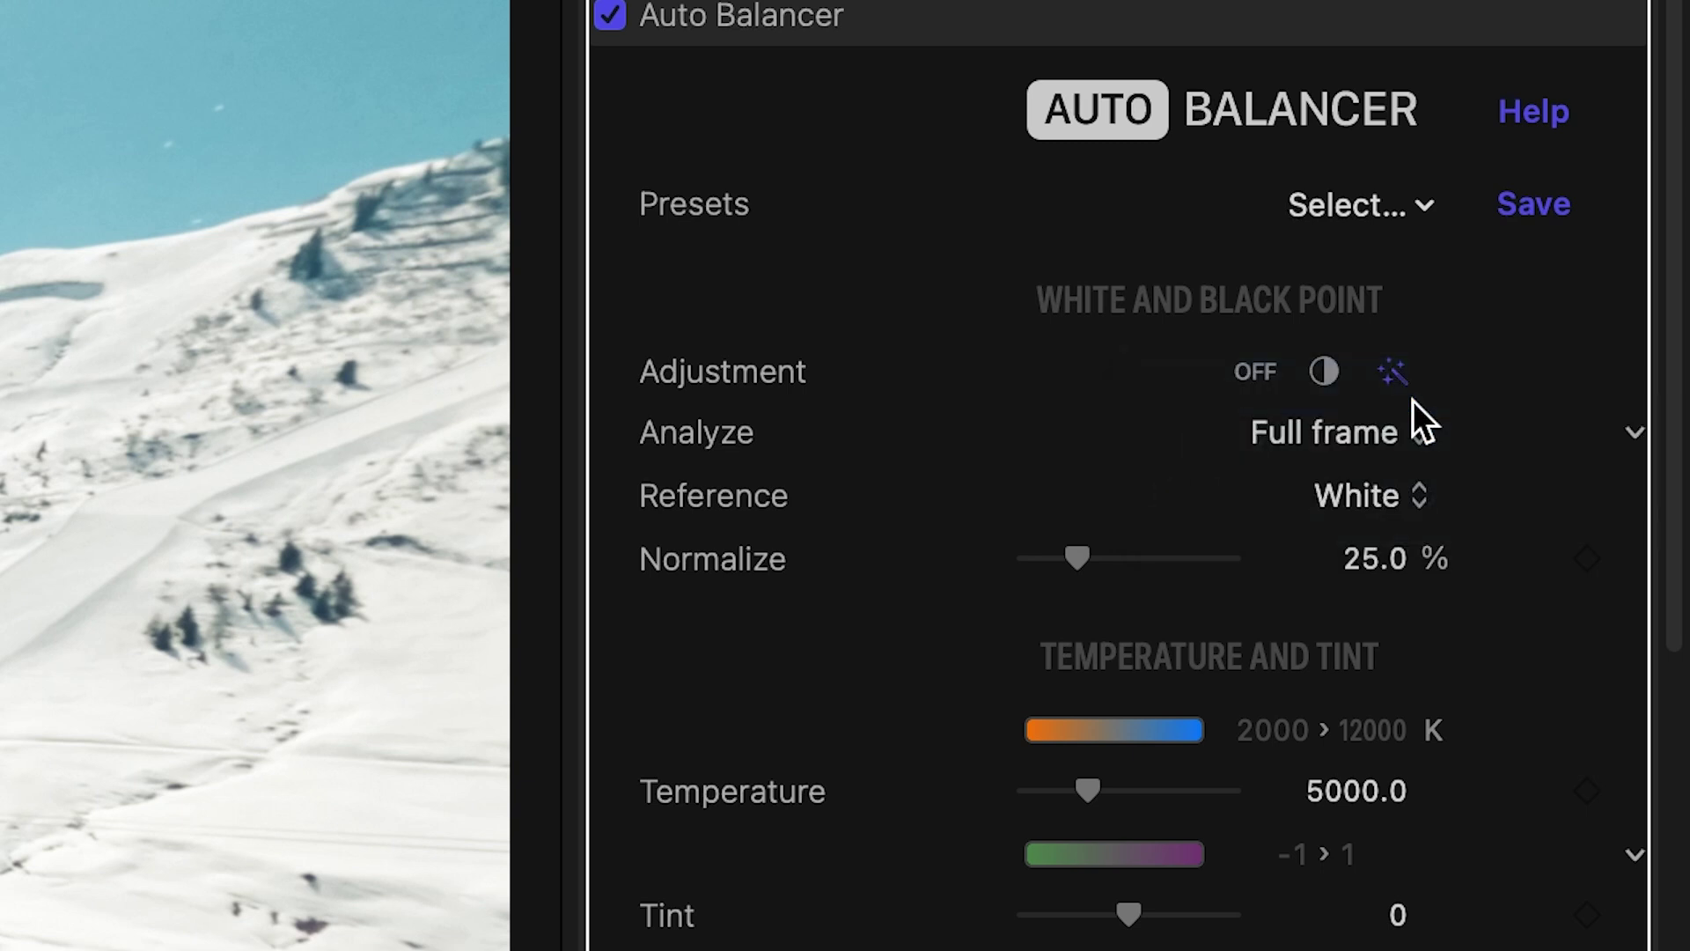
pyautogui.click(1414, 496)
pyautogui.click(1421, 544)
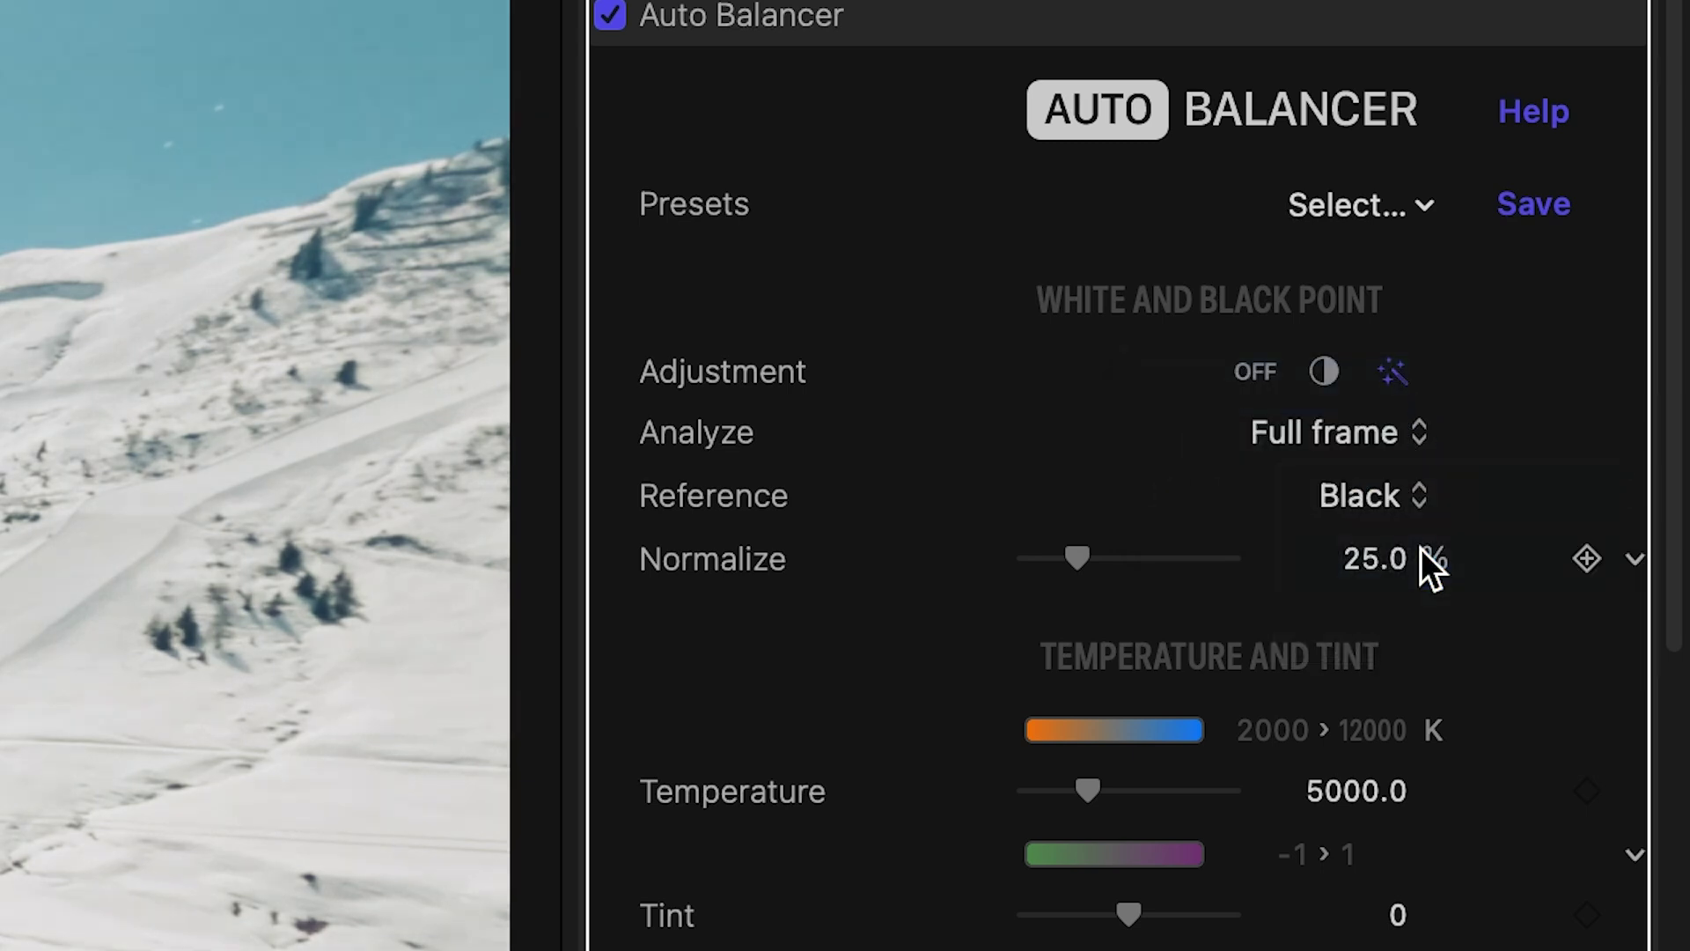
pyautogui.click(1400, 500)
pyautogui.click(1421, 563)
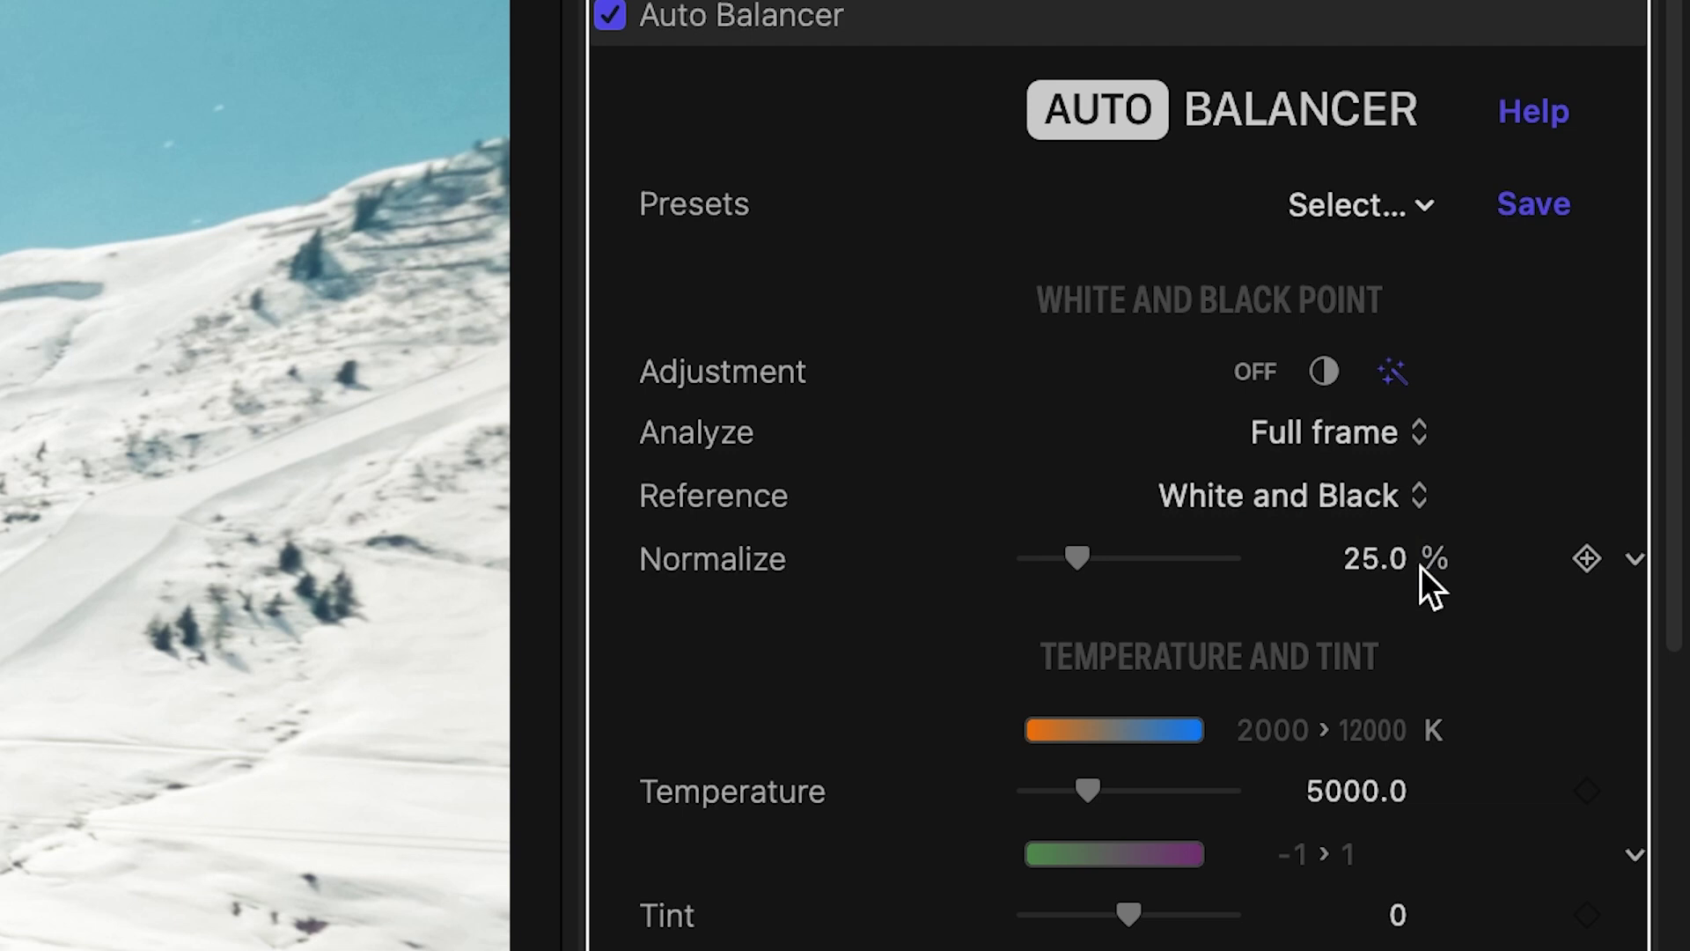
pyautogui.click(1417, 565)
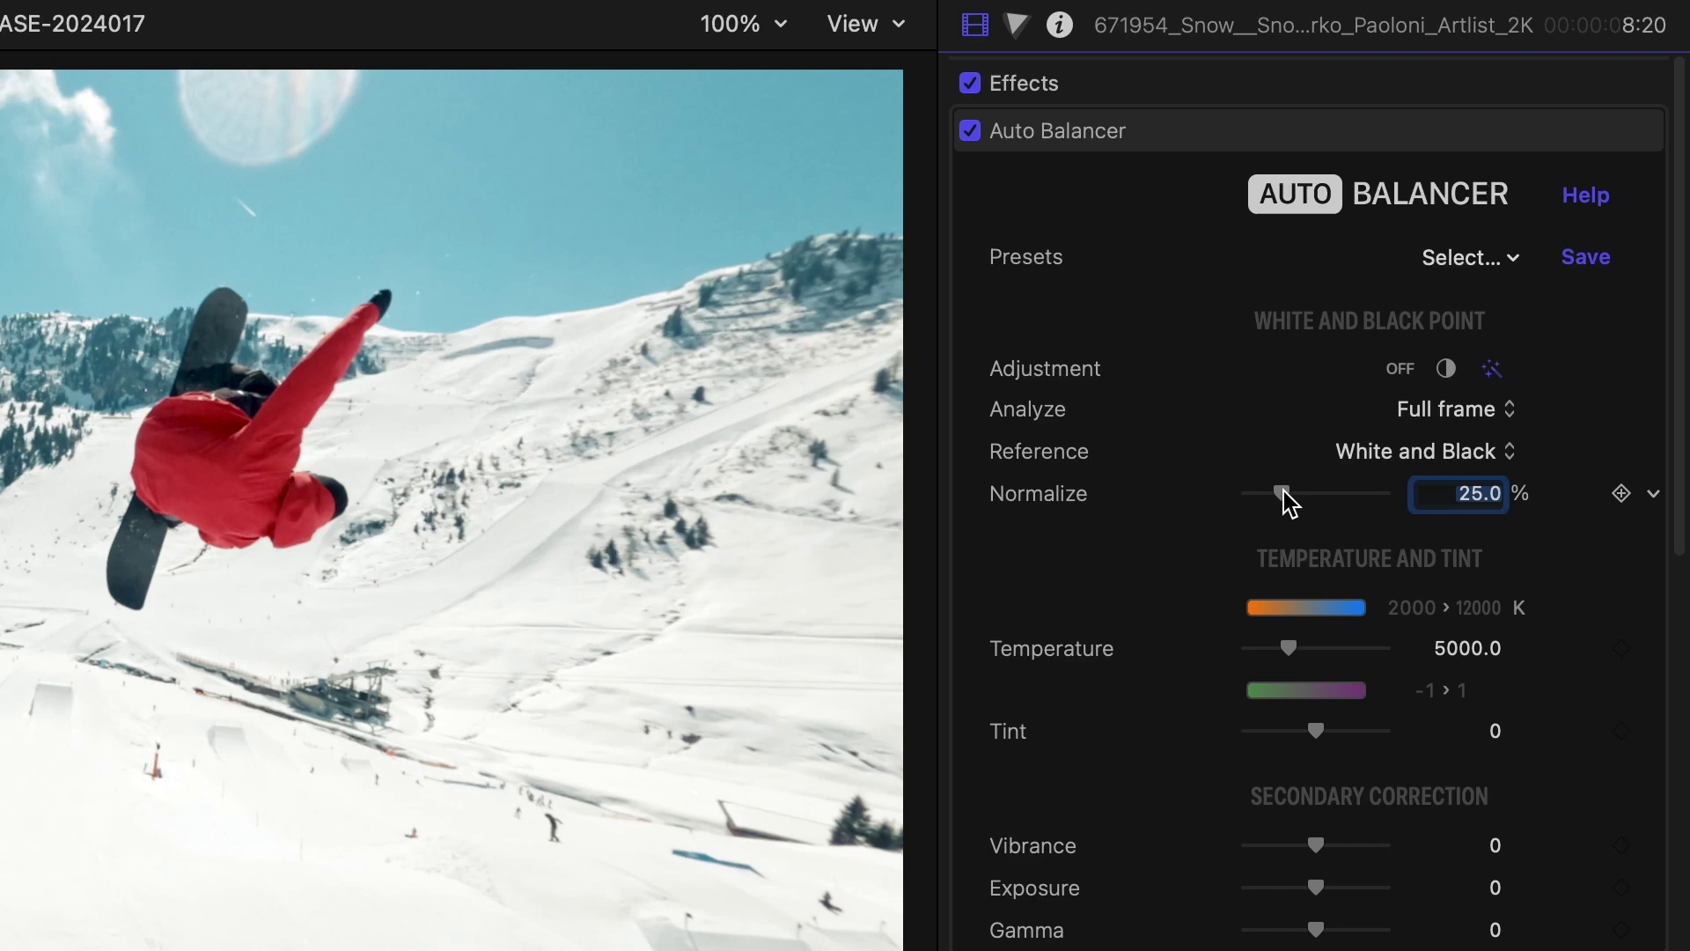
# Test Normalize higher, then down to zero, on the snowboard clip, settling back at 25%
pyautogui.moveTo(1283, 491); pyautogui.dragTo(1319, 504)
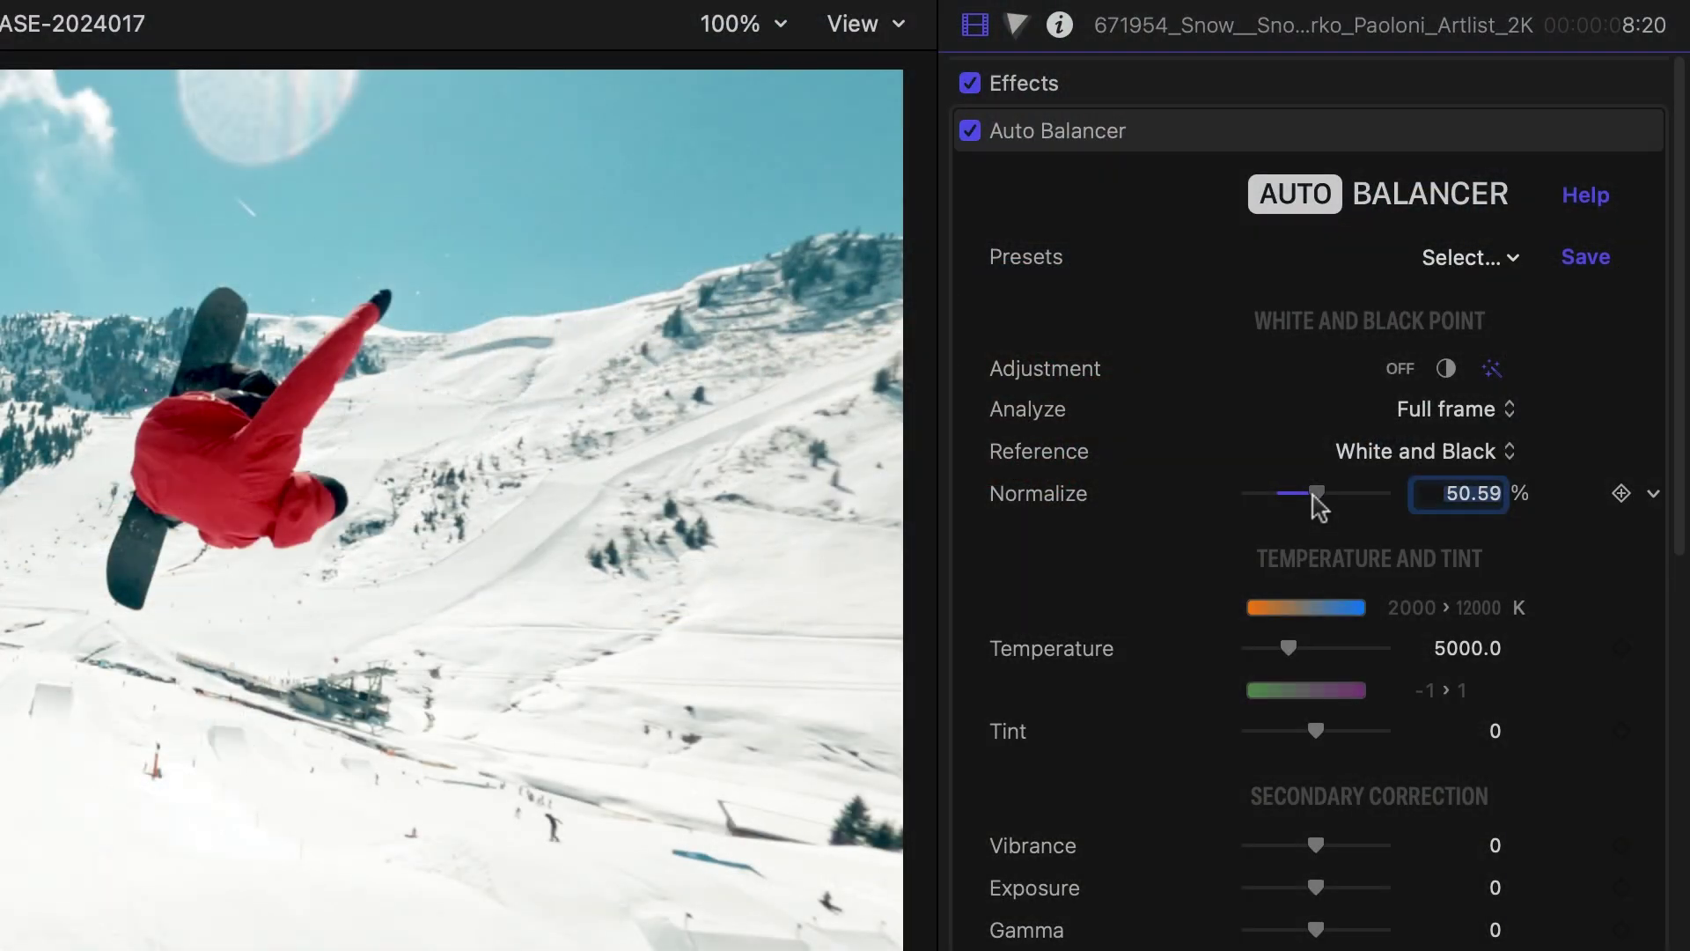
pyautogui.moveTo(1313, 506); pyautogui.dragTo(1157, 486)
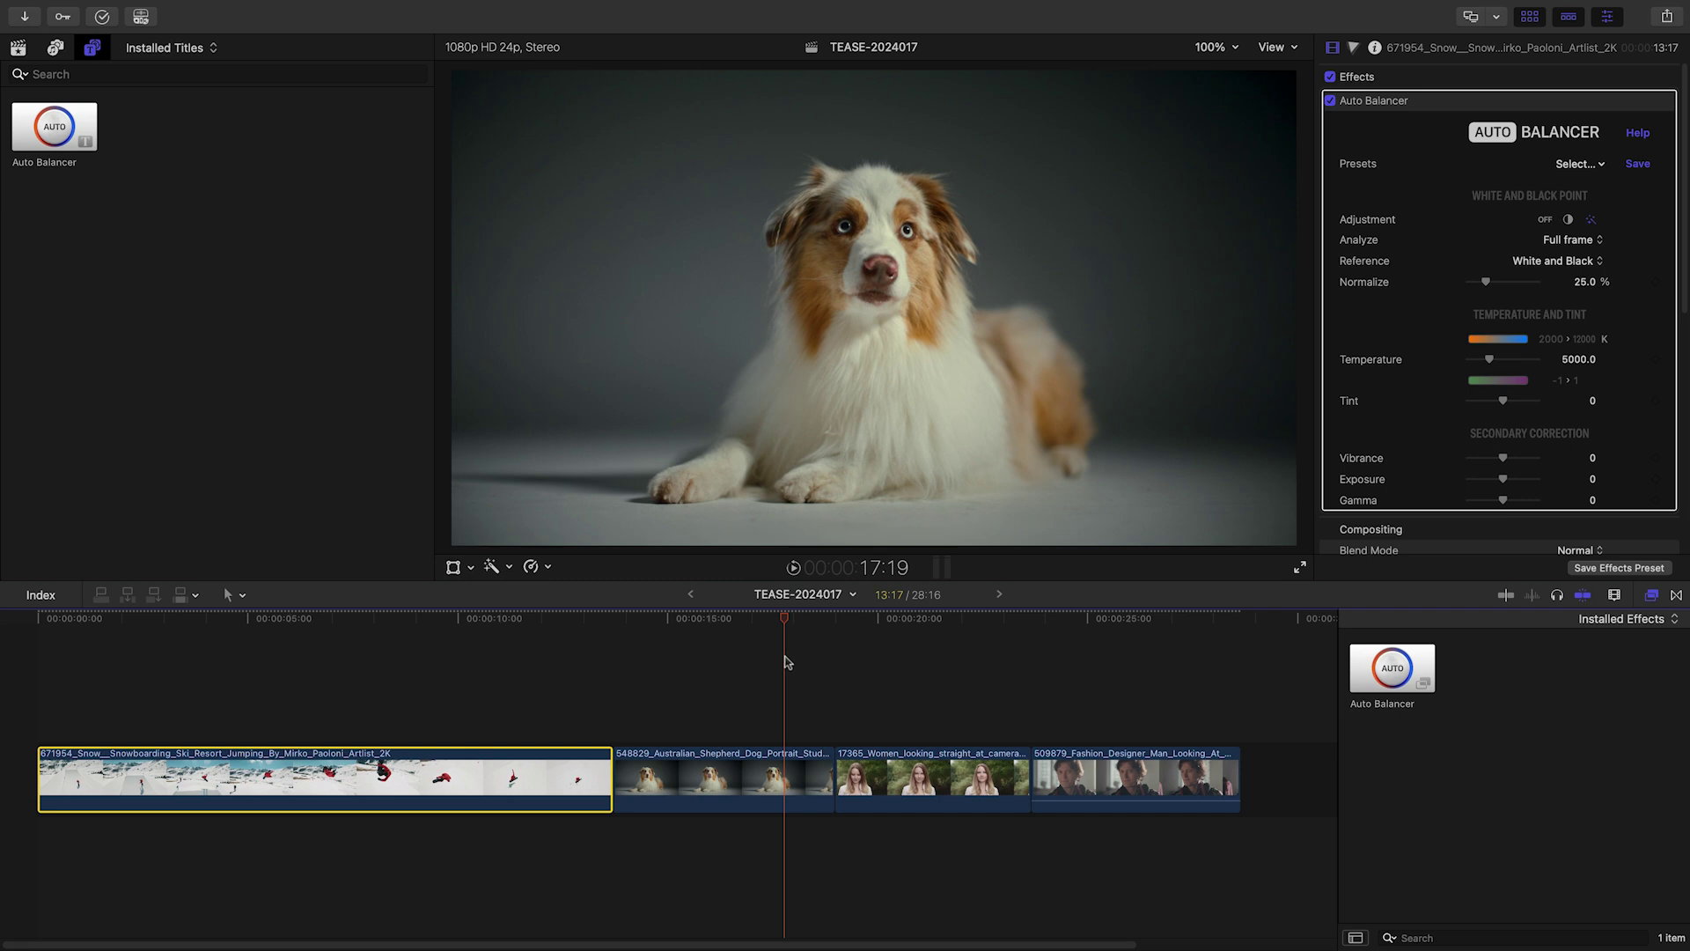
# On the dog portrait clip, preview Tint toward green and magenta, leaving Temperature 5000 and Tint 0
pyautogui.click(788, 799)
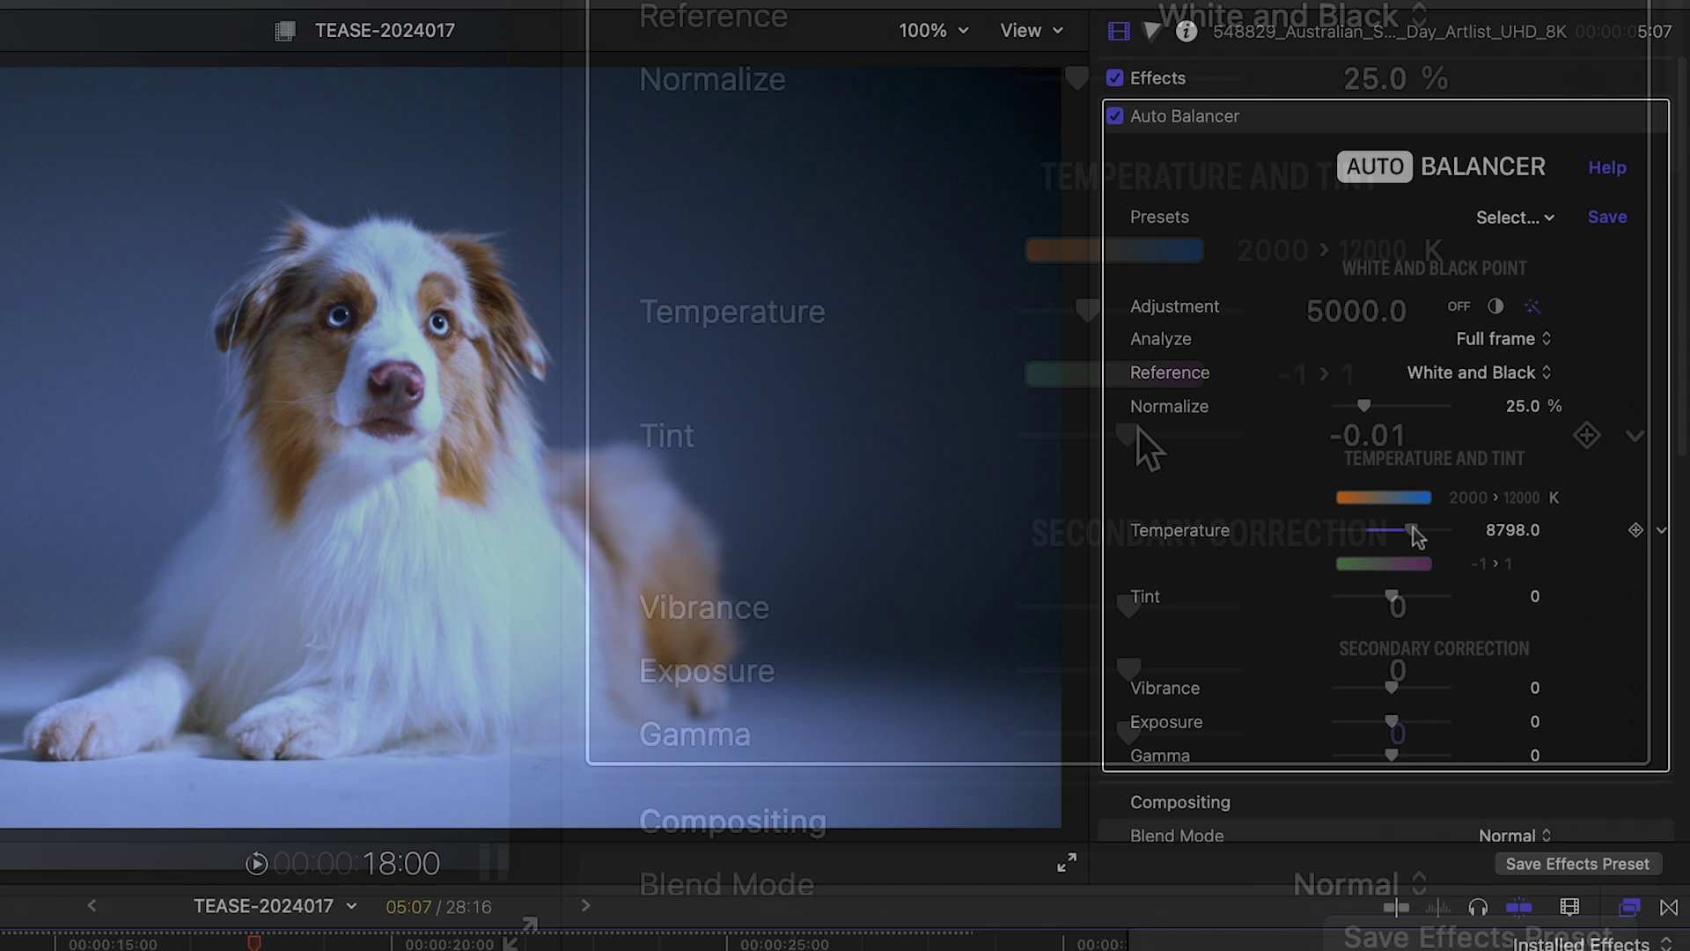
pyautogui.moveTo(1396, 596); pyautogui.dragTo(1377, 594)
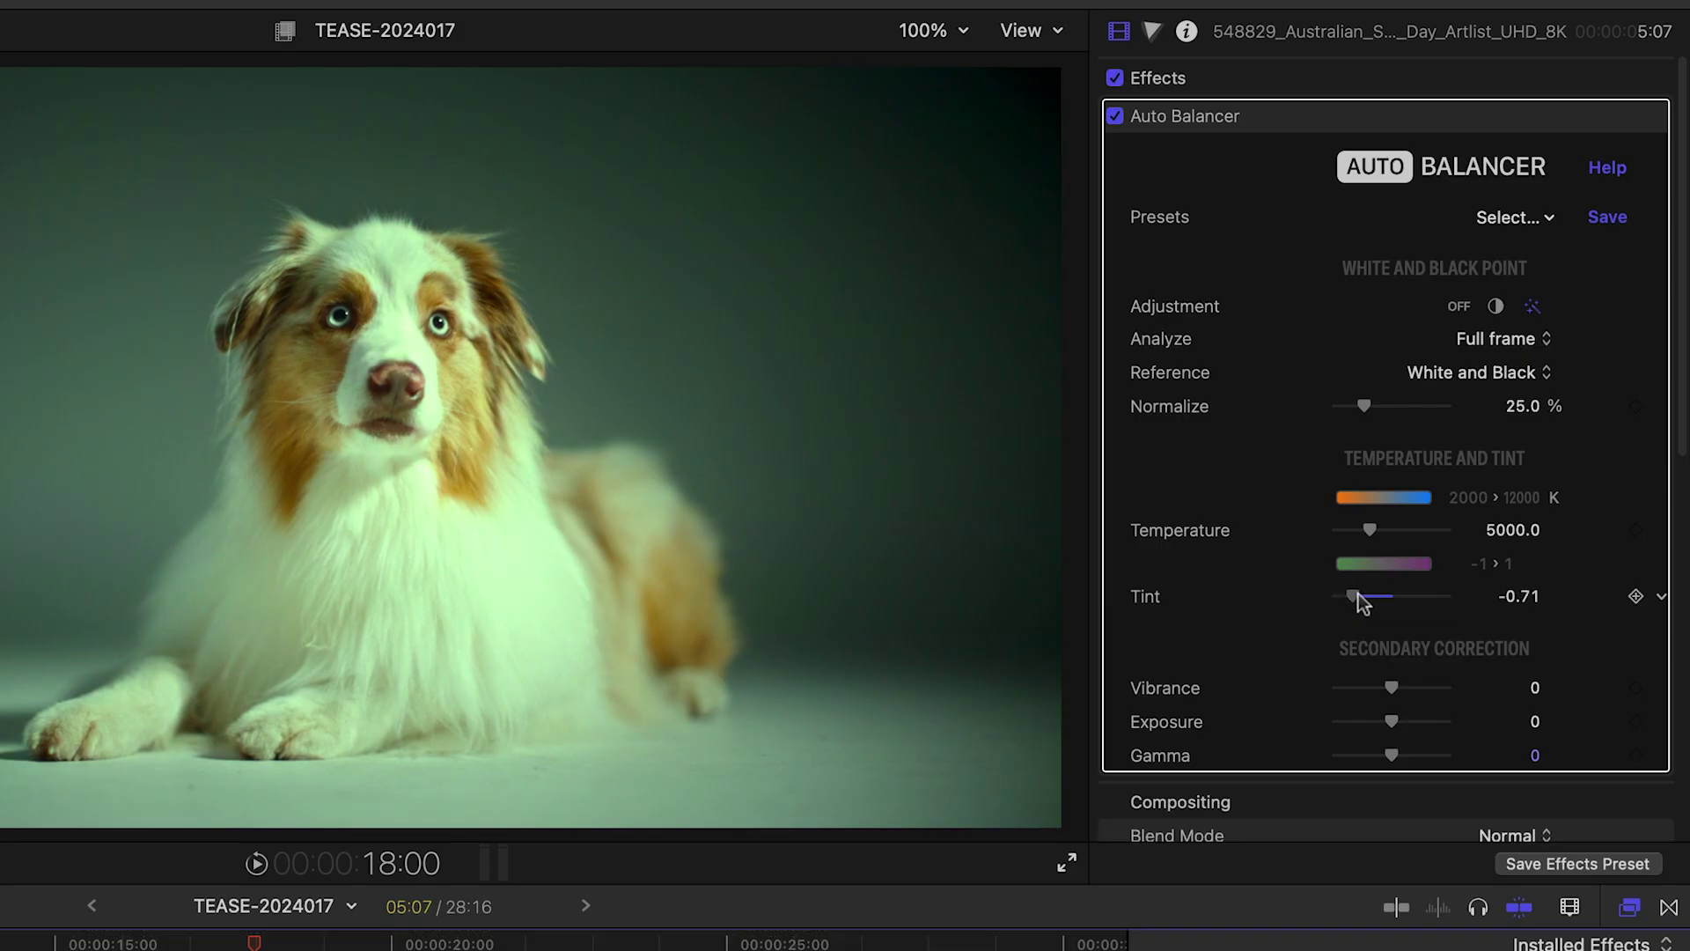
pyautogui.moveTo(1412, 590); pyautogui.dragTo(1445, 589)
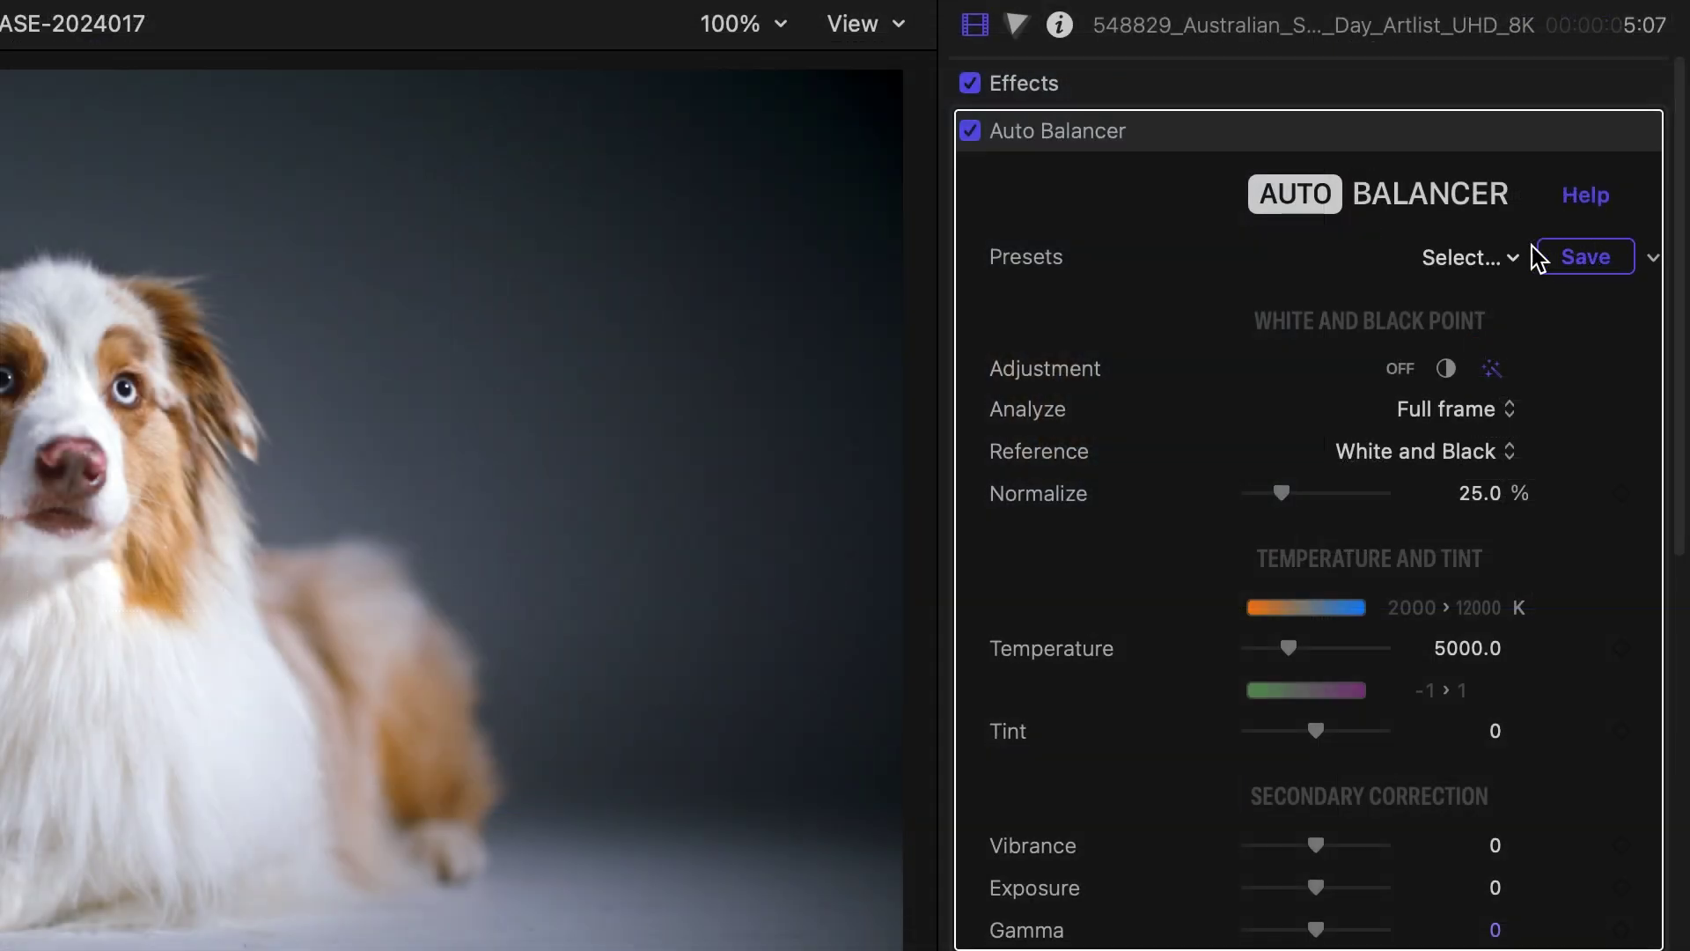
# Pick an Auto Balancer preset and raise the dog clip's Vibrance to 0.44
pyautogui.click(1514, 257)
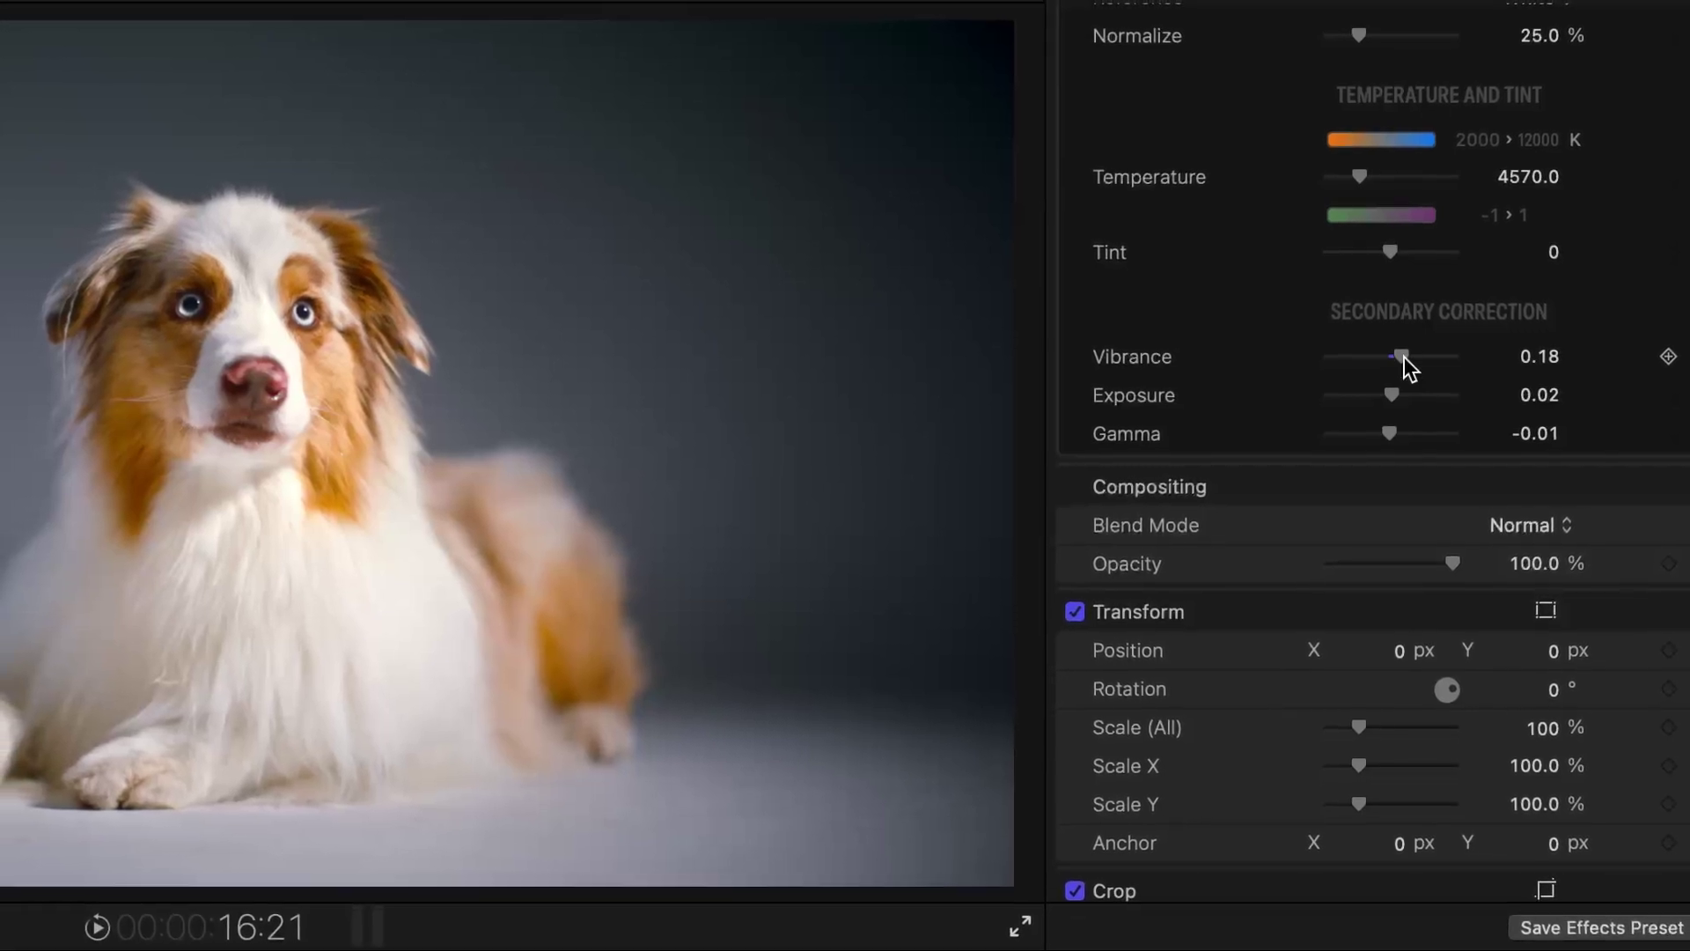
pyautogui.moveTo(1404, 357); pyautogui.dragTo(1401, 430)
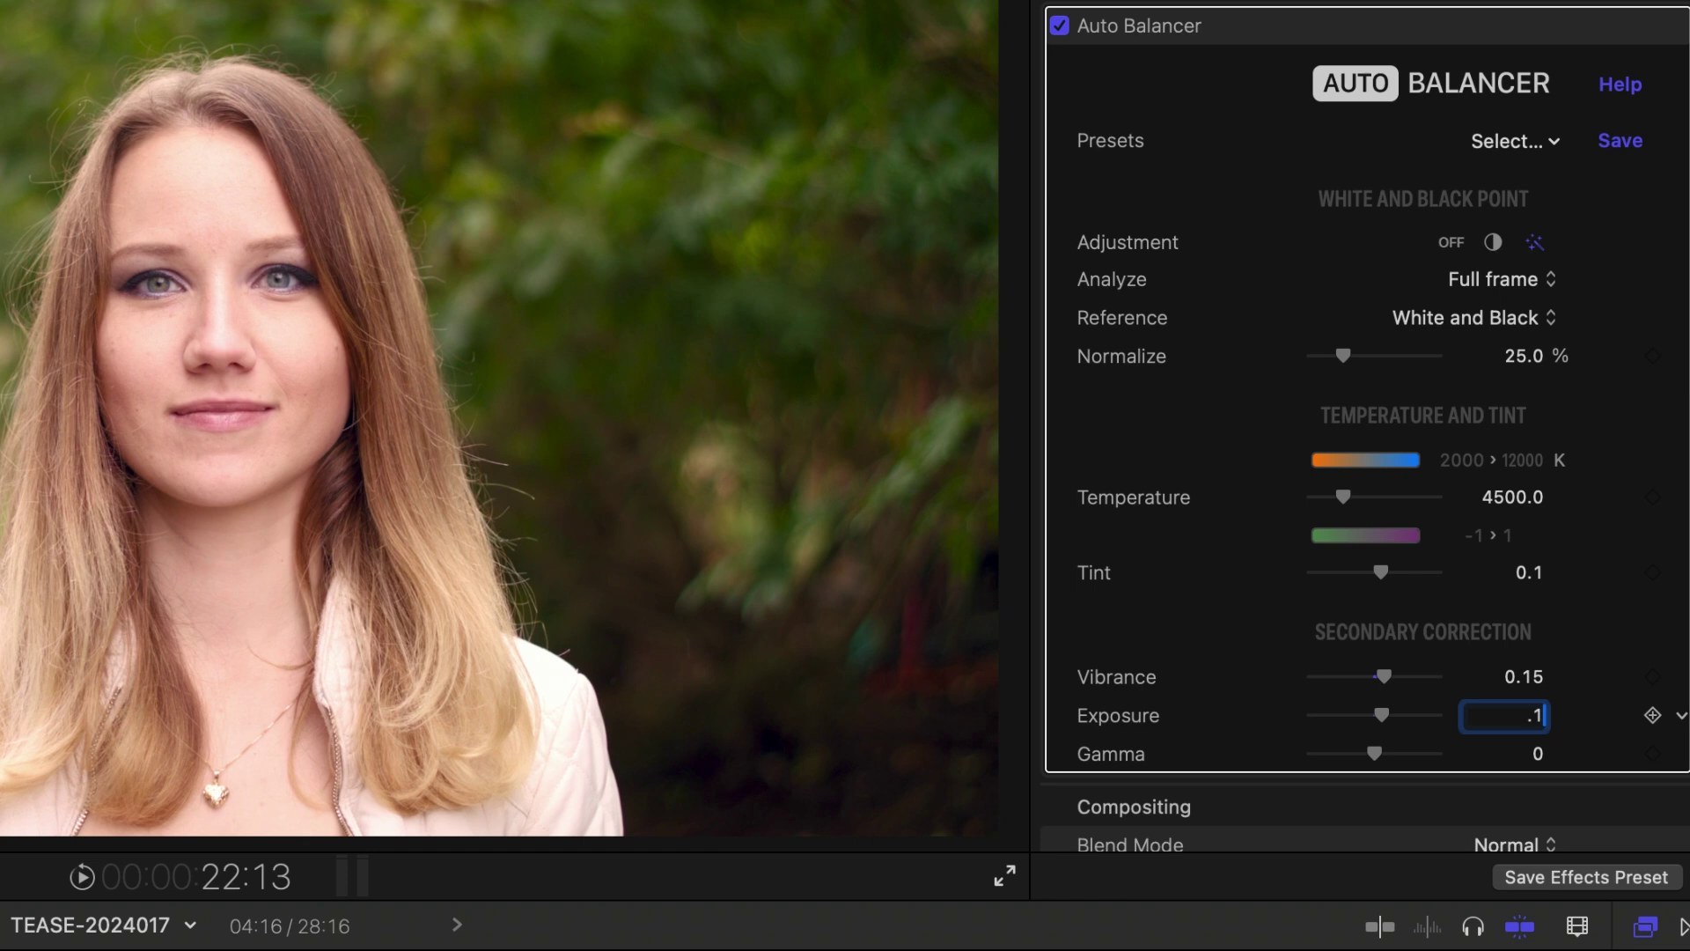
# Enter 0.1 as the Gamma value on the woman's portrait clip
pyautogui.click(1538, 757)
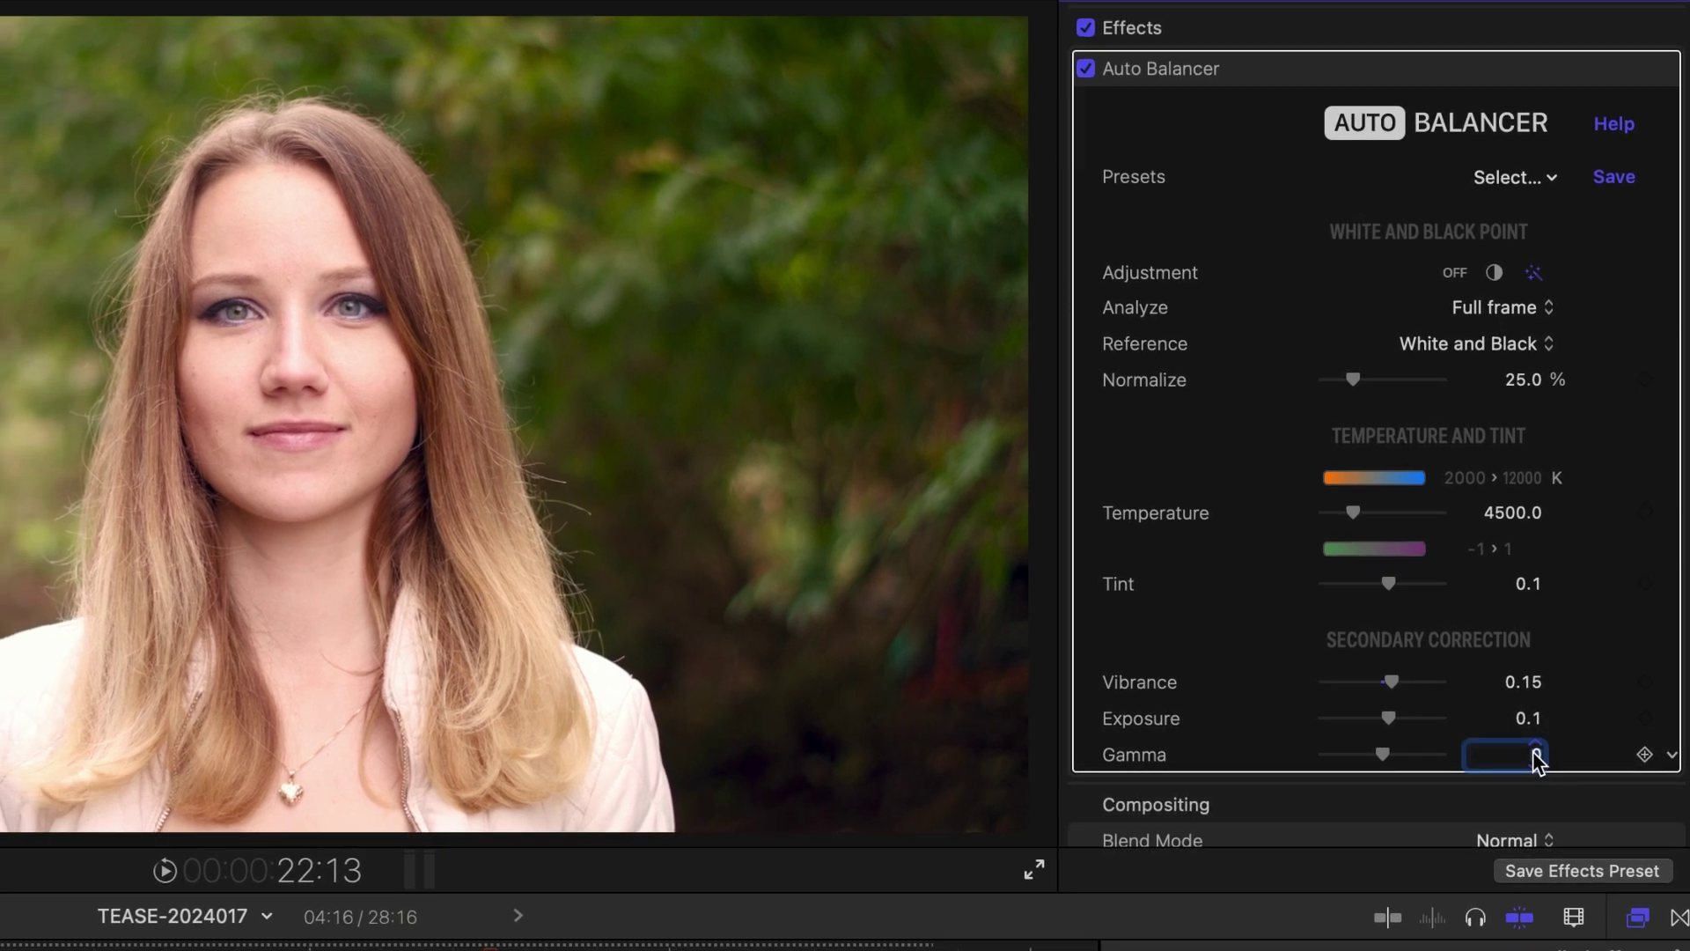
pyautogui.write('0.1')
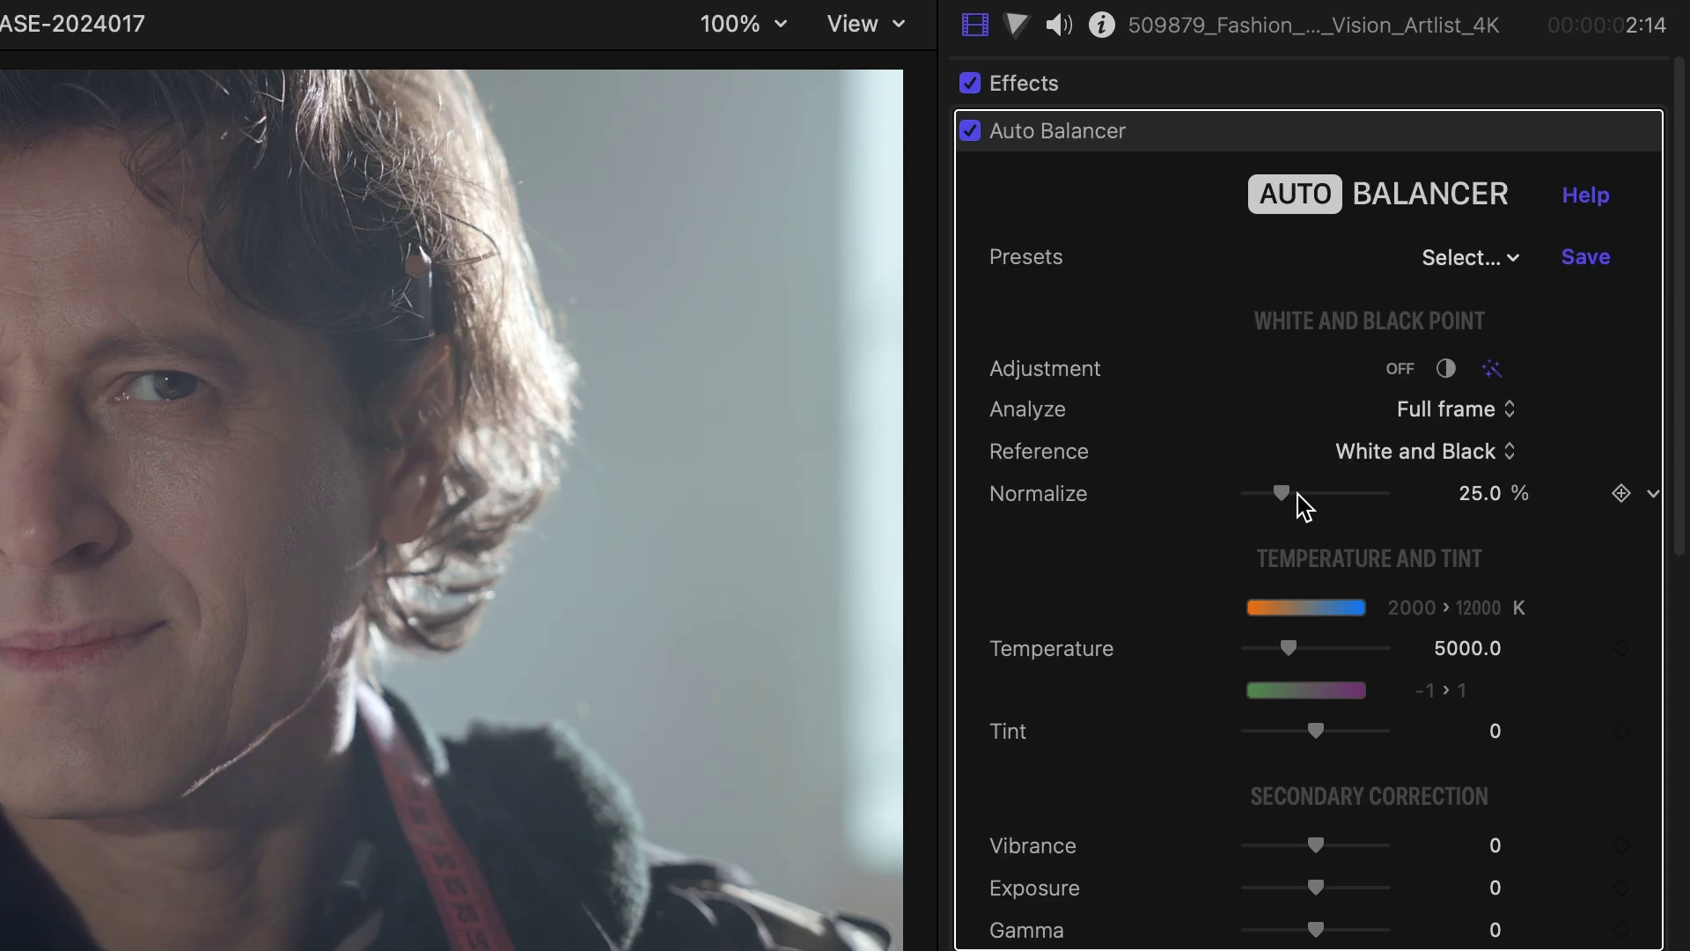
# Push Normalize to 100% and switch white/black points to Manual adjustment
pyautogui.moveTo(1315, 488); pyautogui.dragTo(1444, 477)
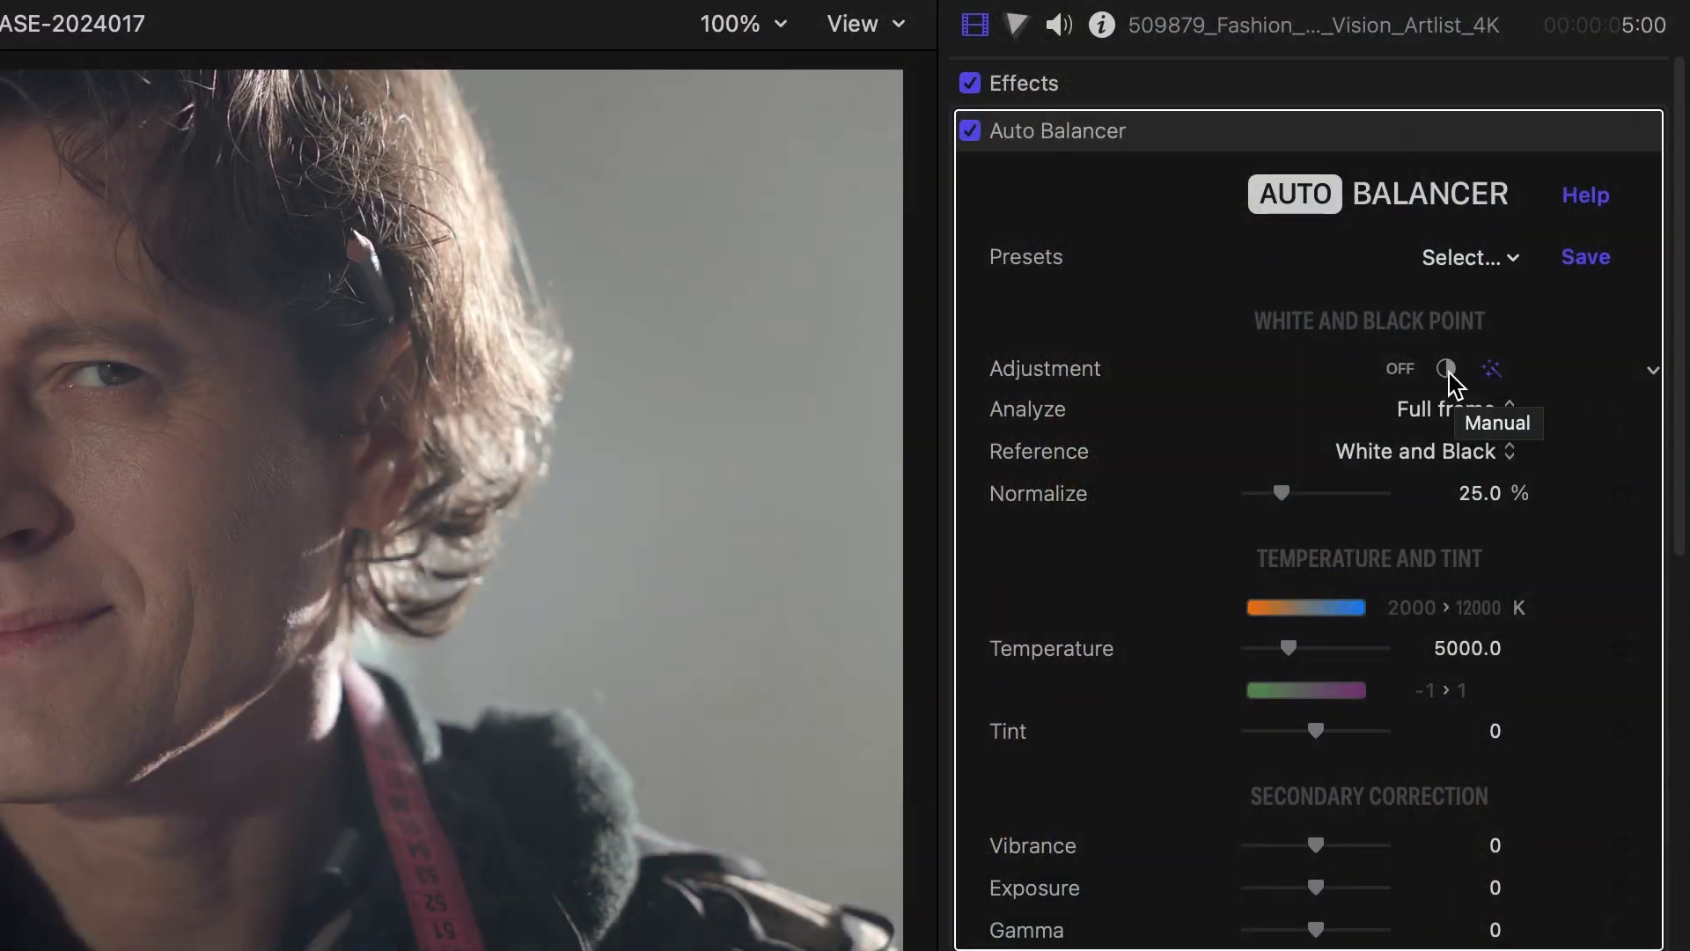
pyautogui.click(1448, 372)
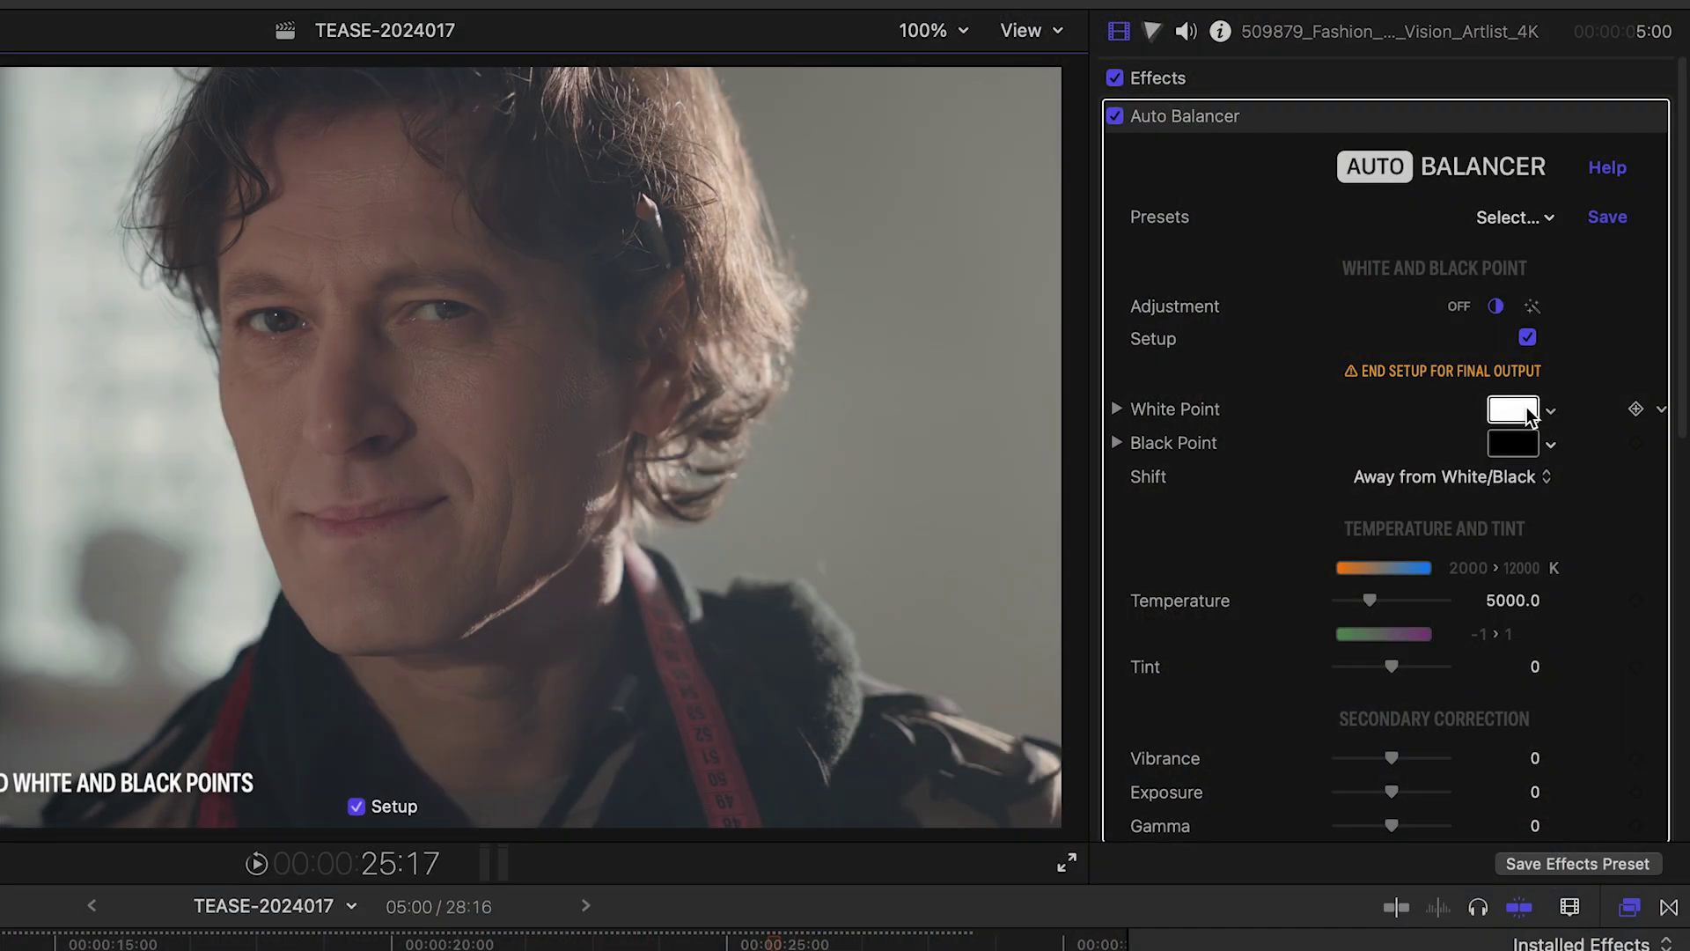
# Sample a dark blue-grey from the frame as the Black Point, then turn Setup off
pyautogui.click(1527, 412)
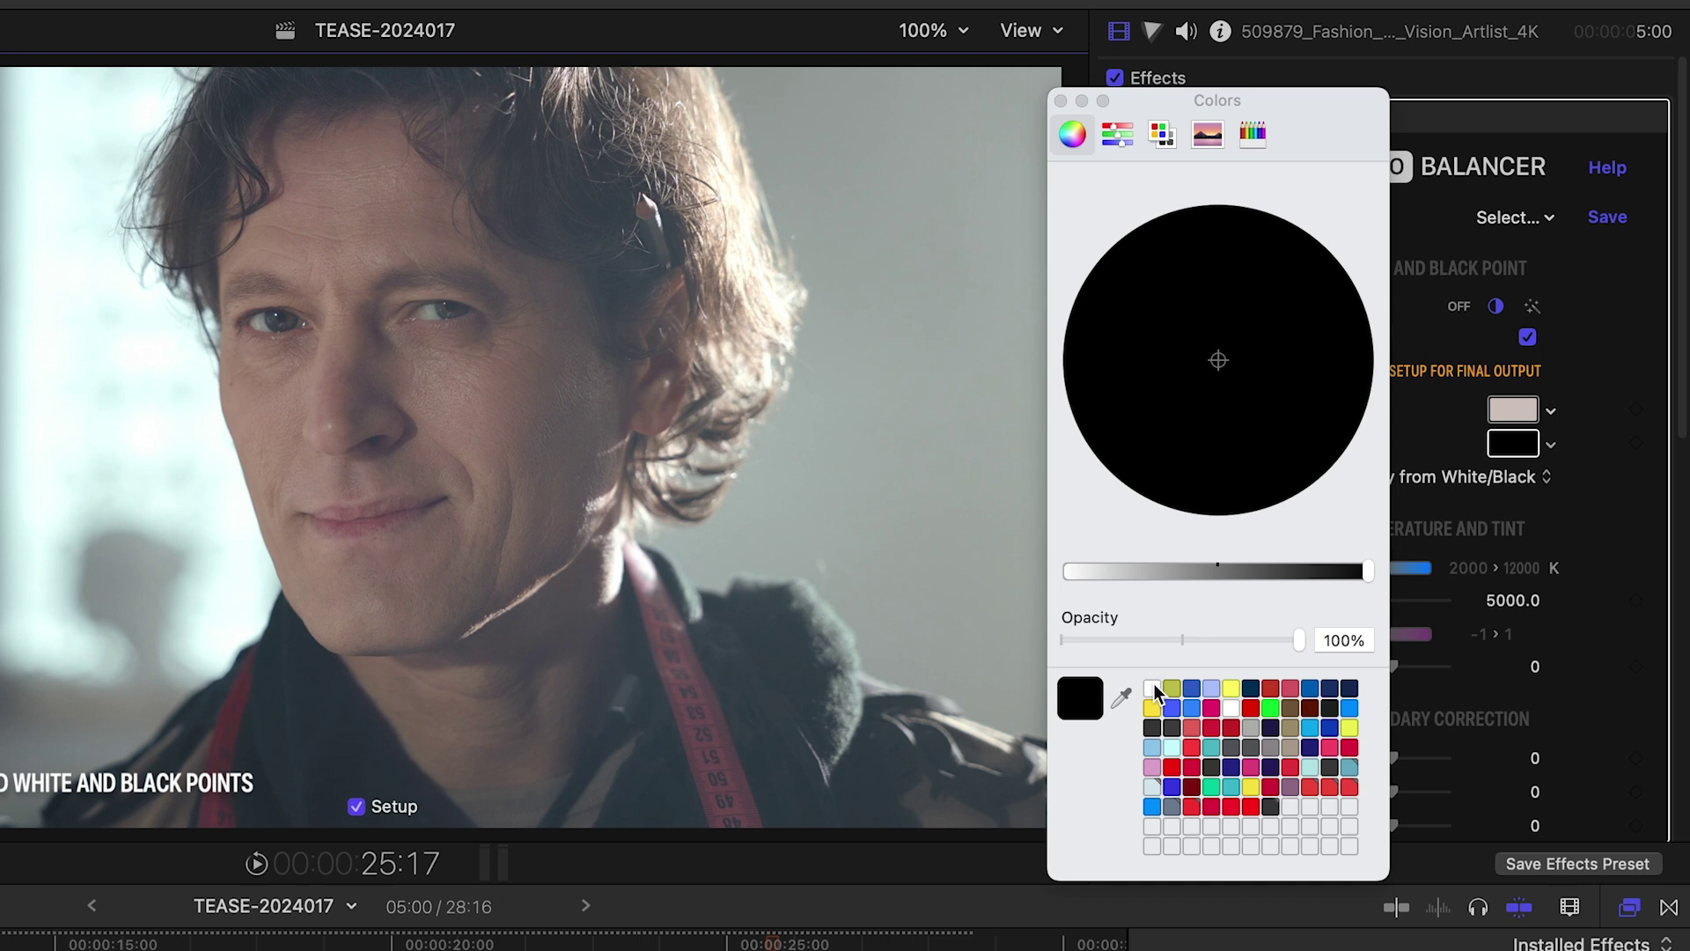
pyautogui.click(1123, 697)
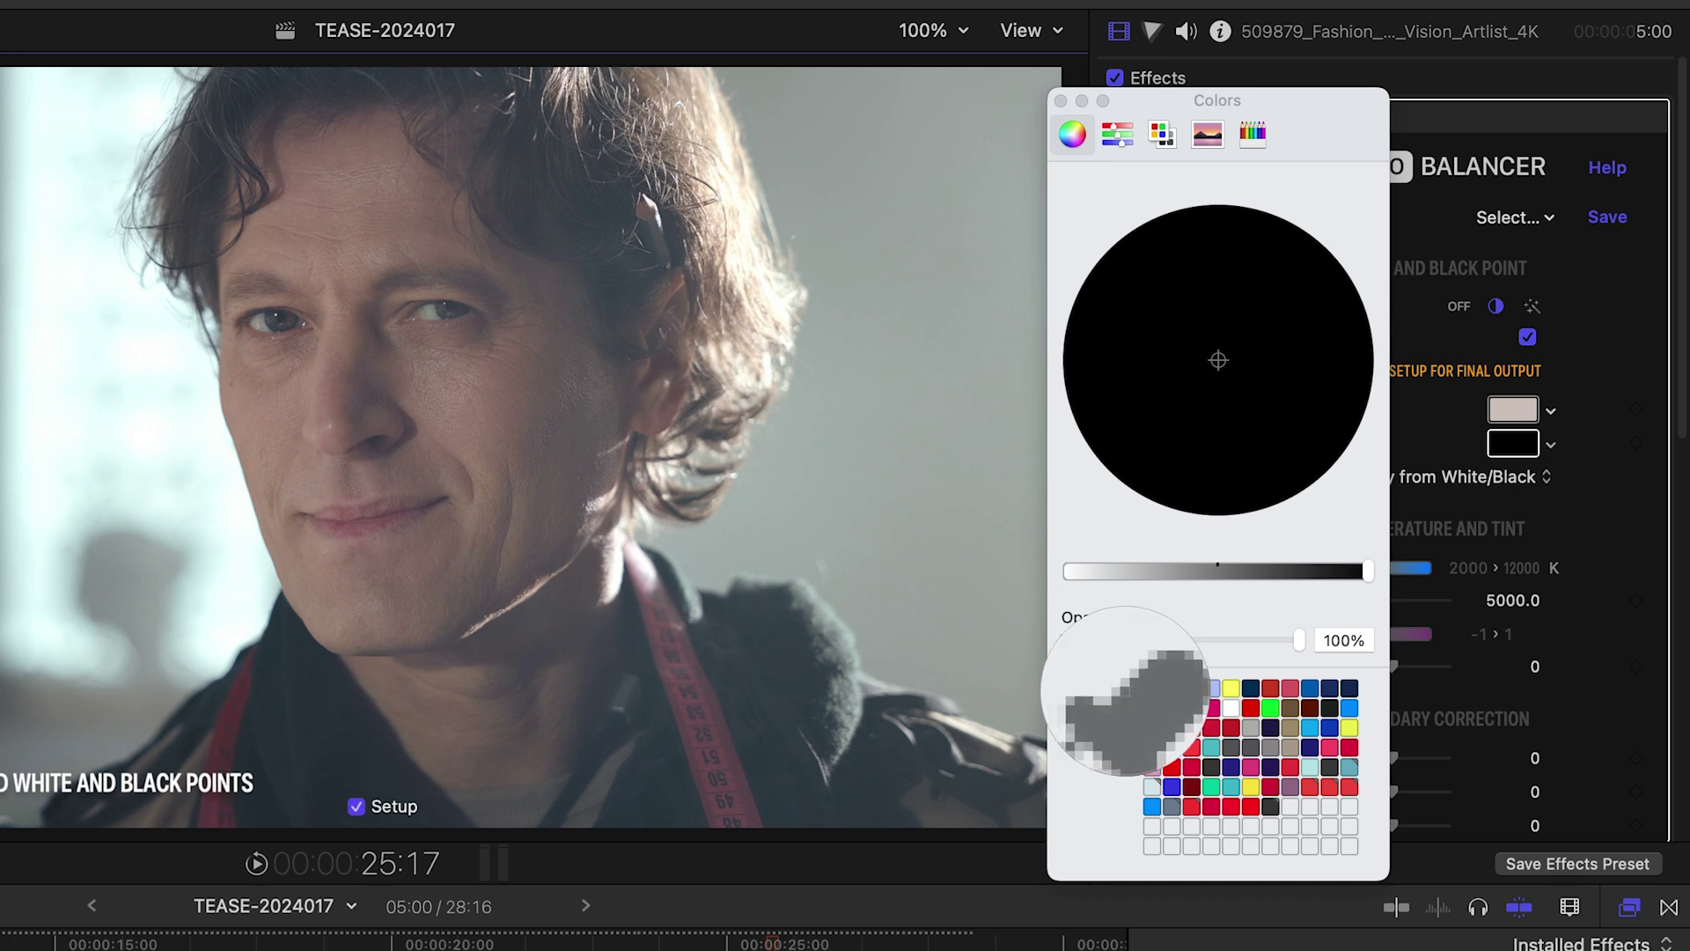
pyautogui.click(339, 709)
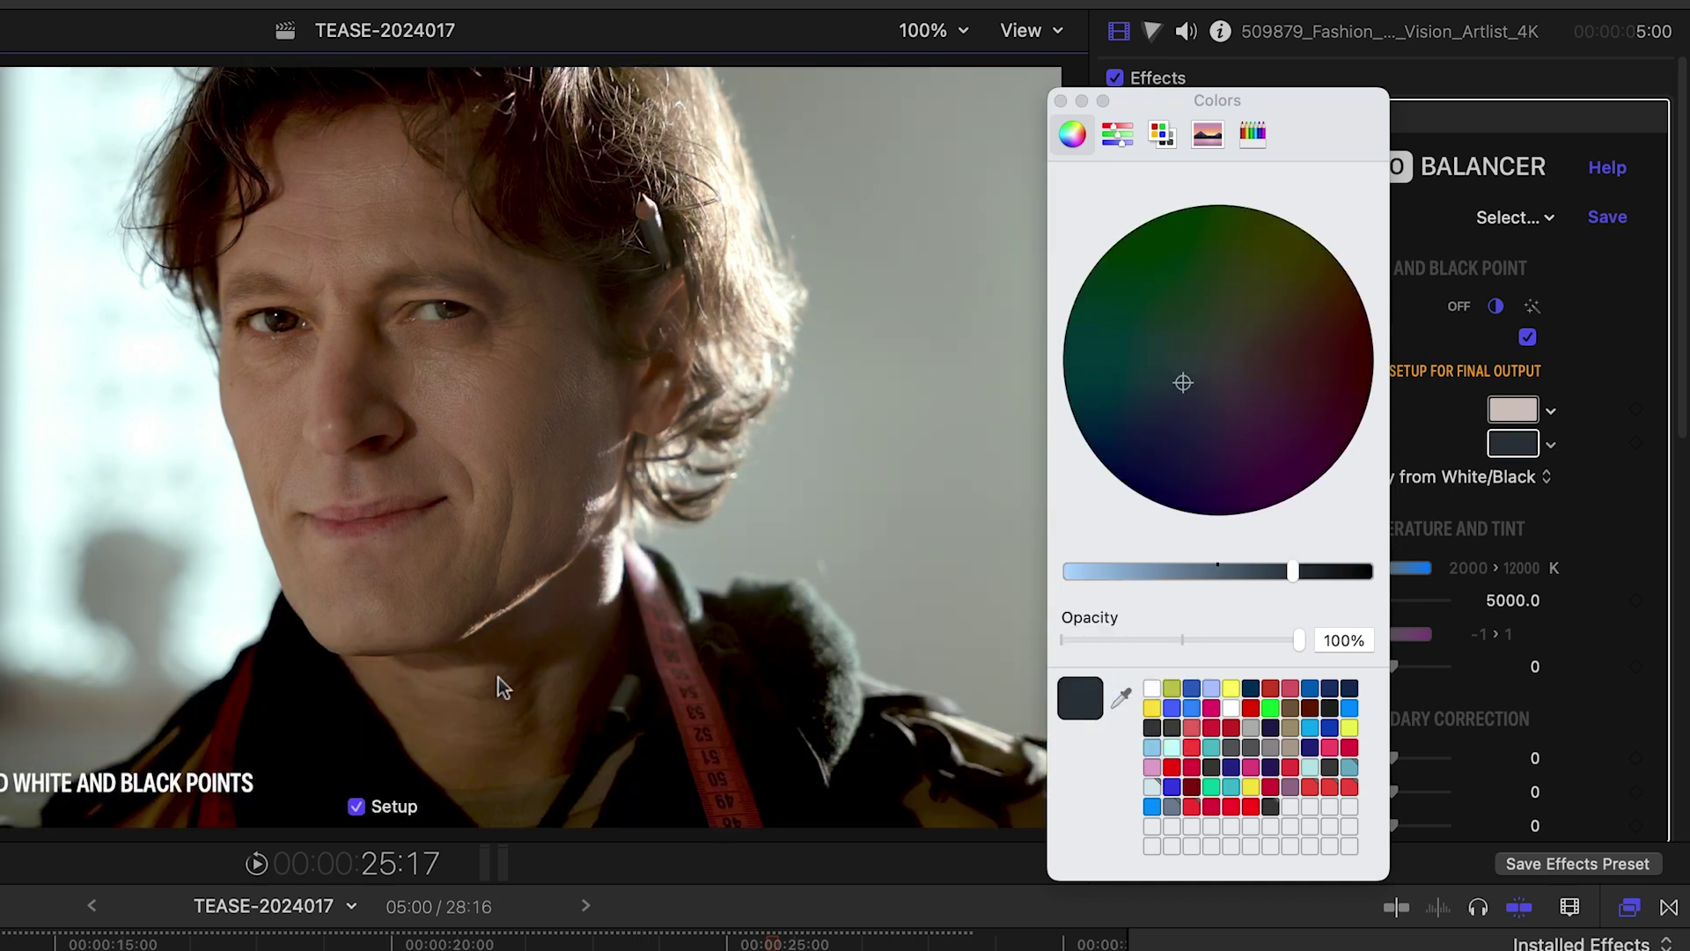
pyautogui.click(1060, 101)
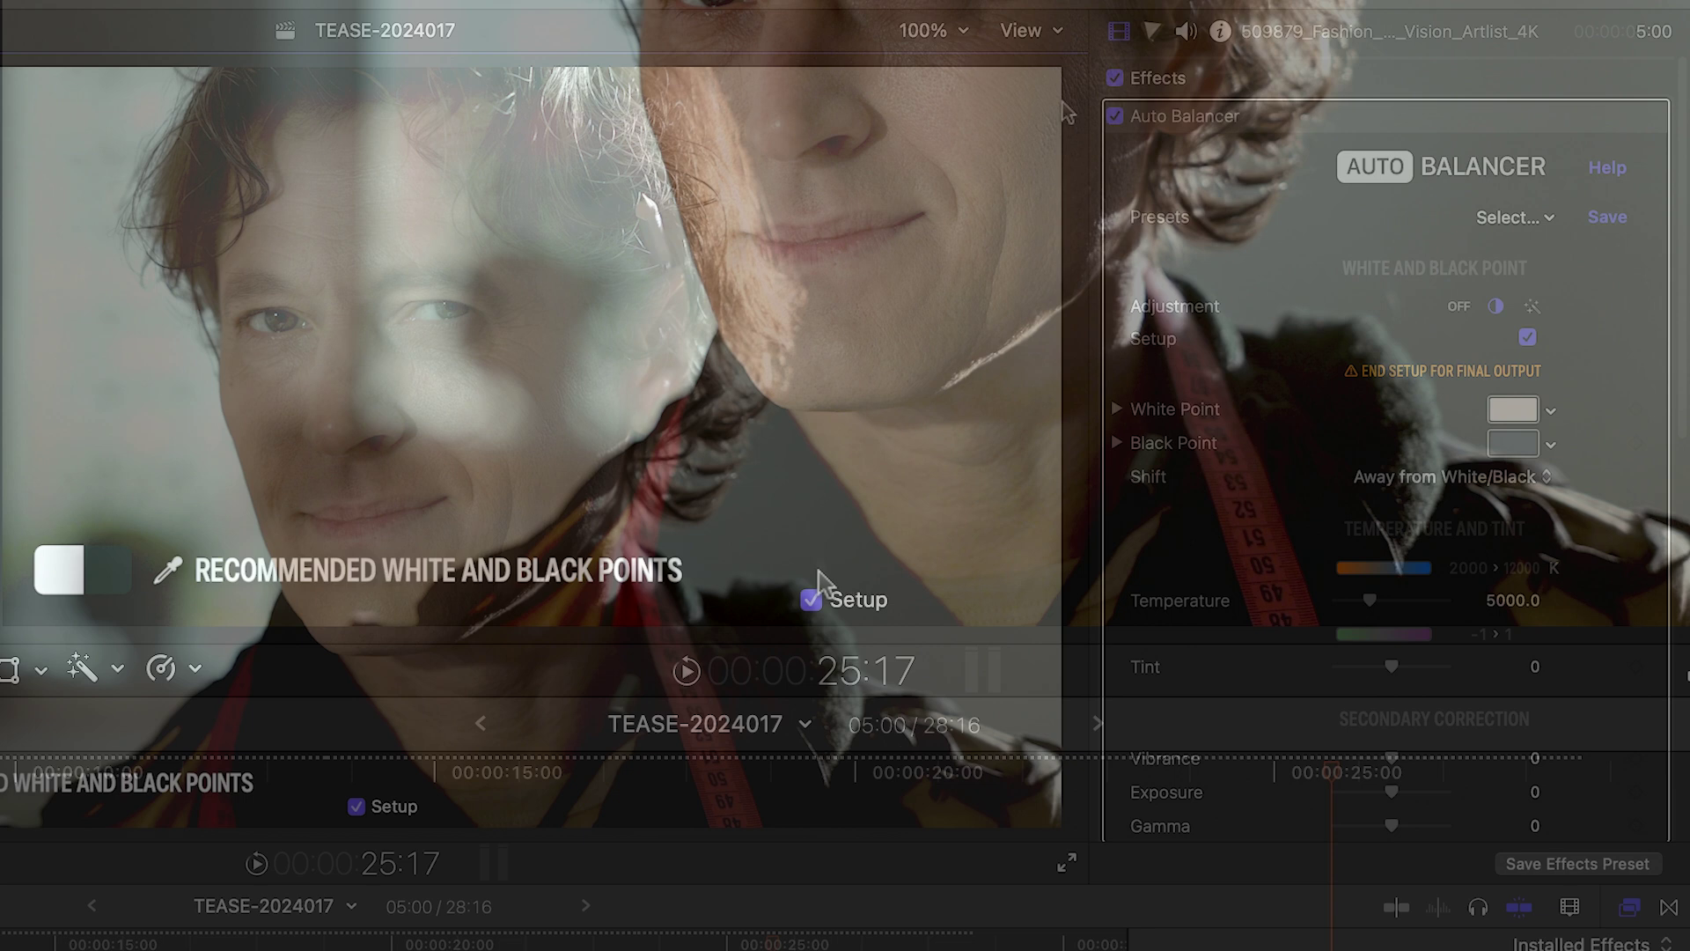
pyautogui.click(811, 600)
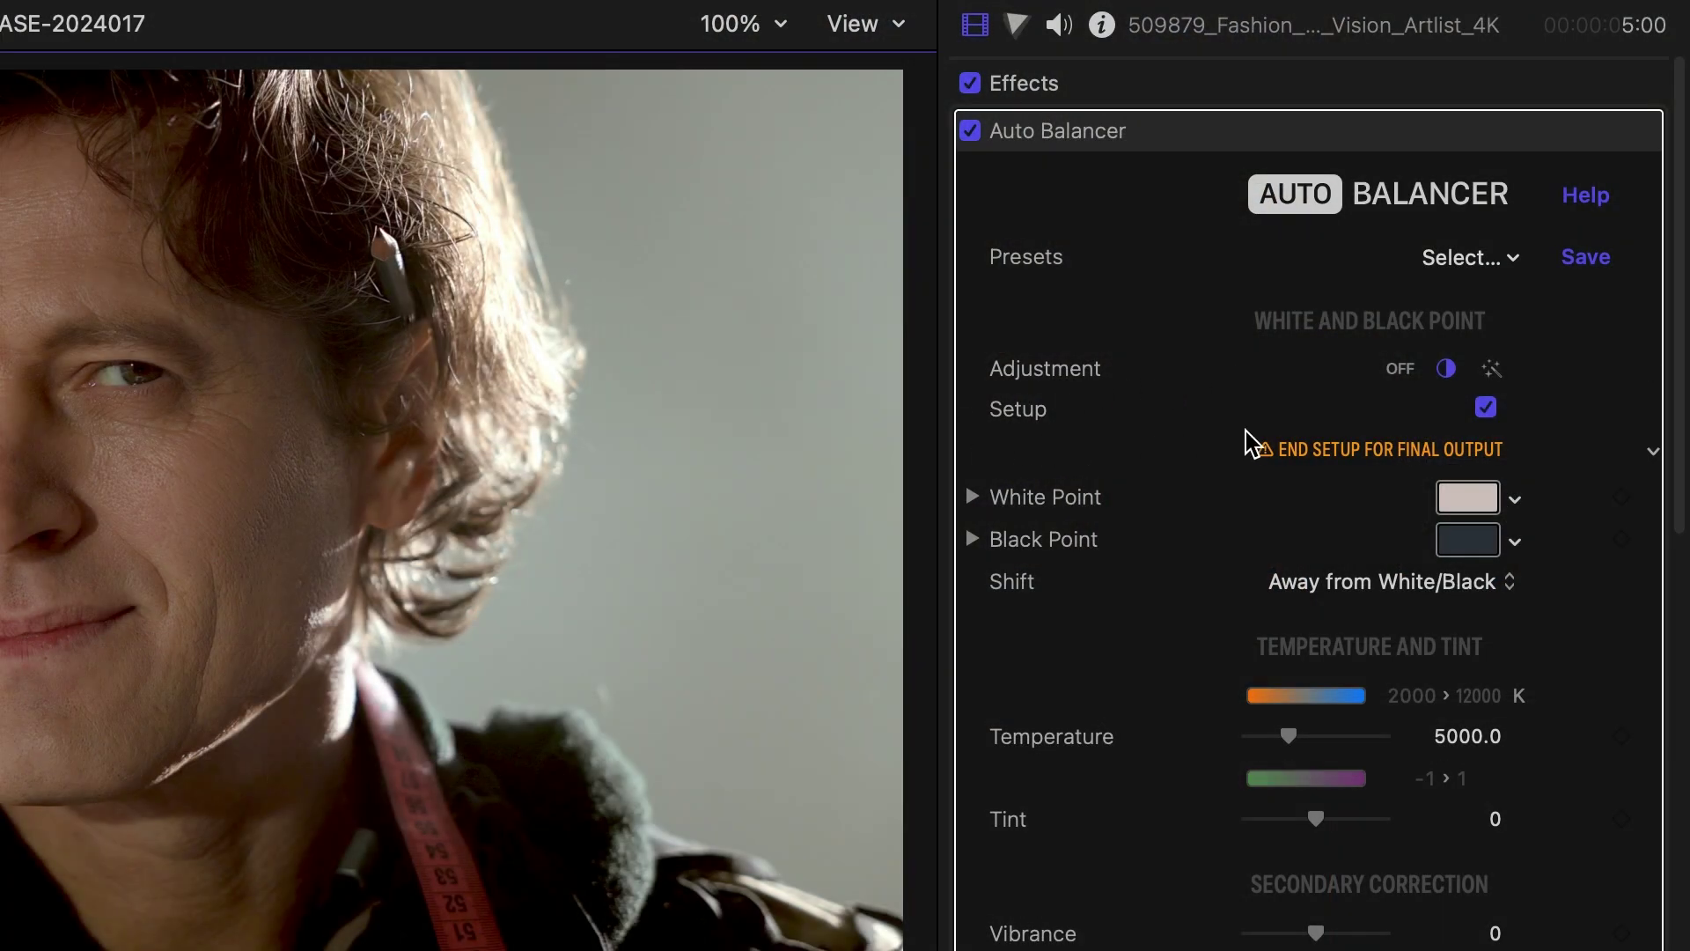
pyautogui.click(1486, 407)
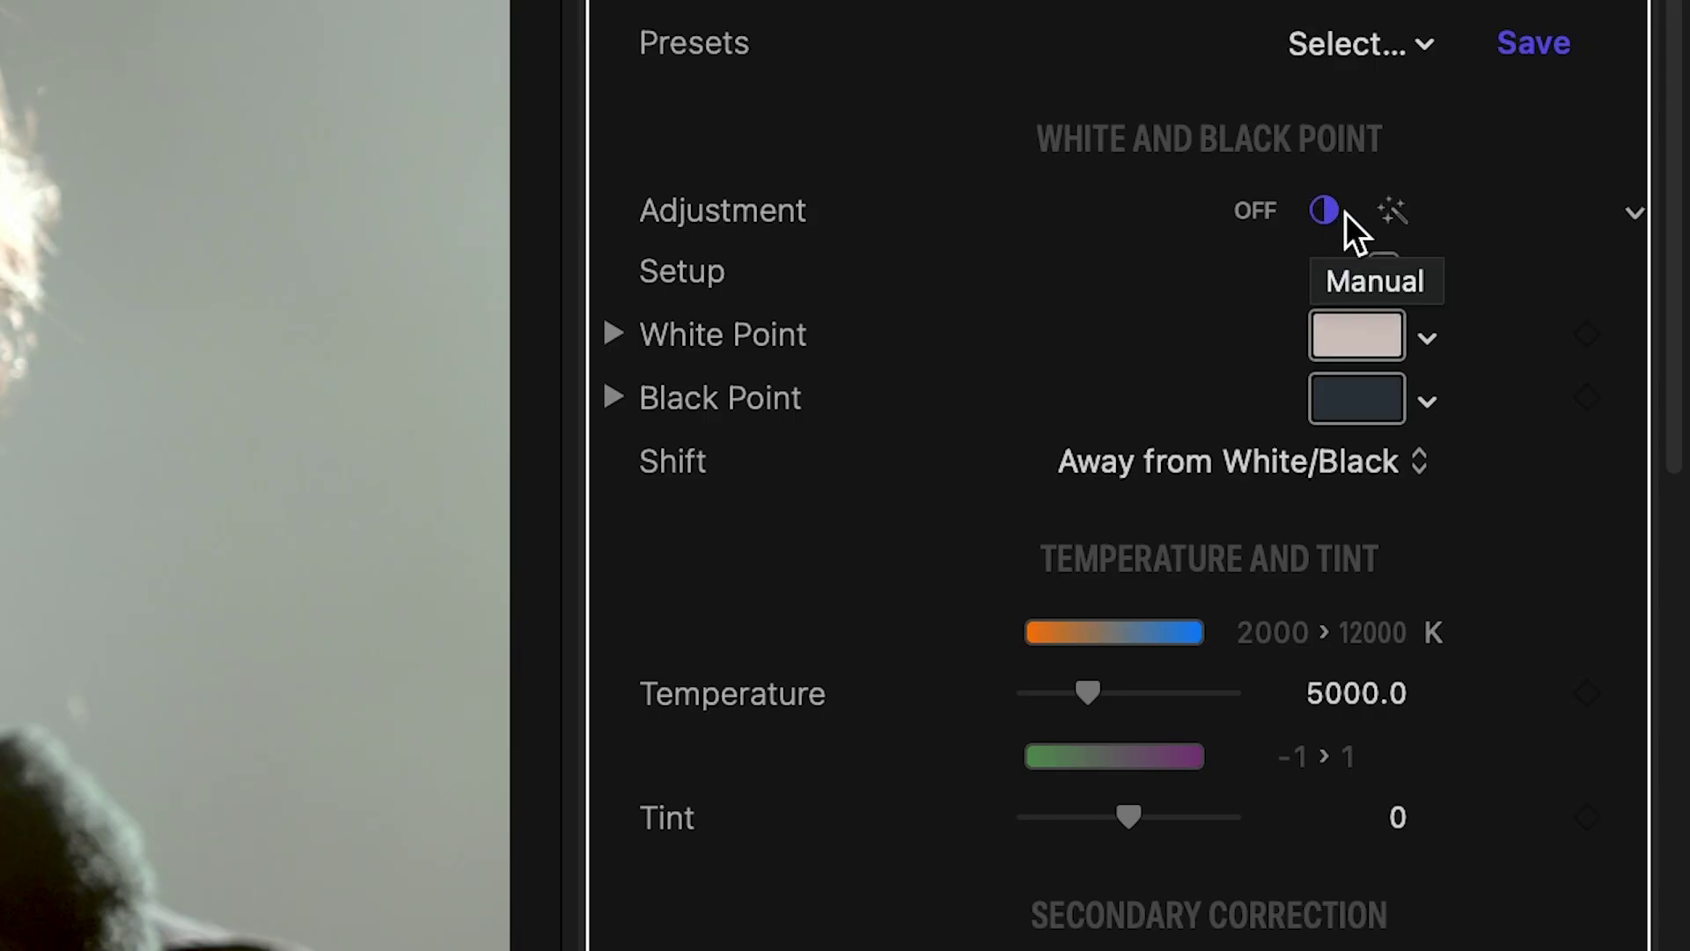
# Switch to Automatic adjustment and try Analyze Subject only and Background only, ending on Trackable region
pyautogui.click(1394, 210)
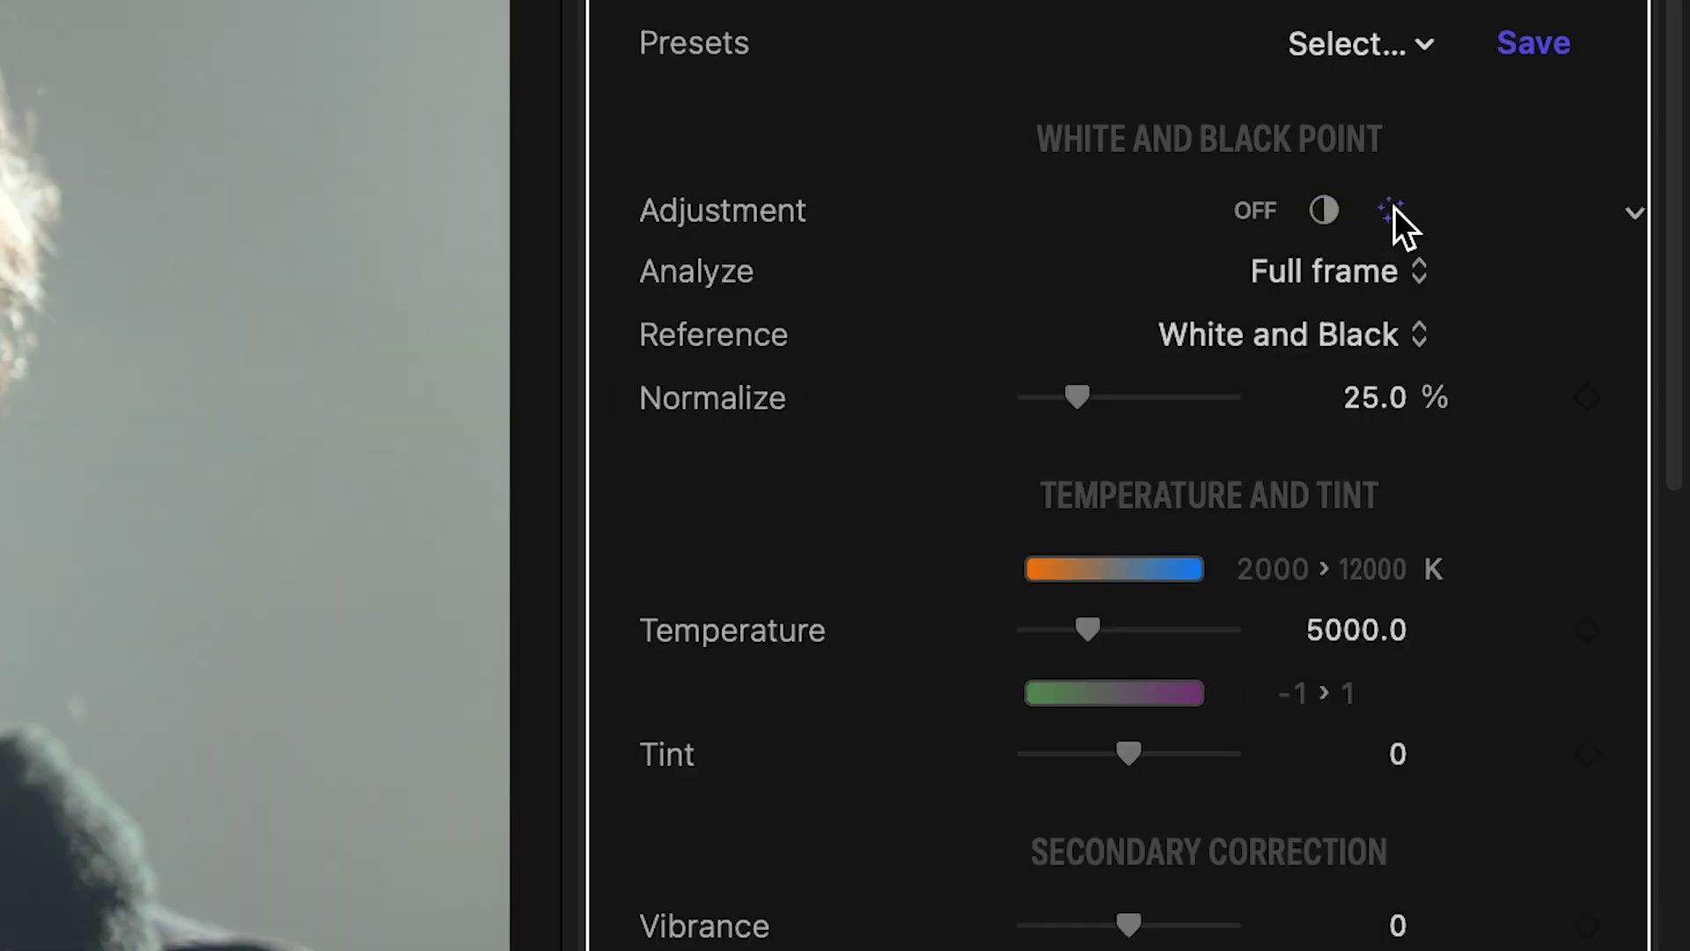
pyautogui.click(1415, 276)
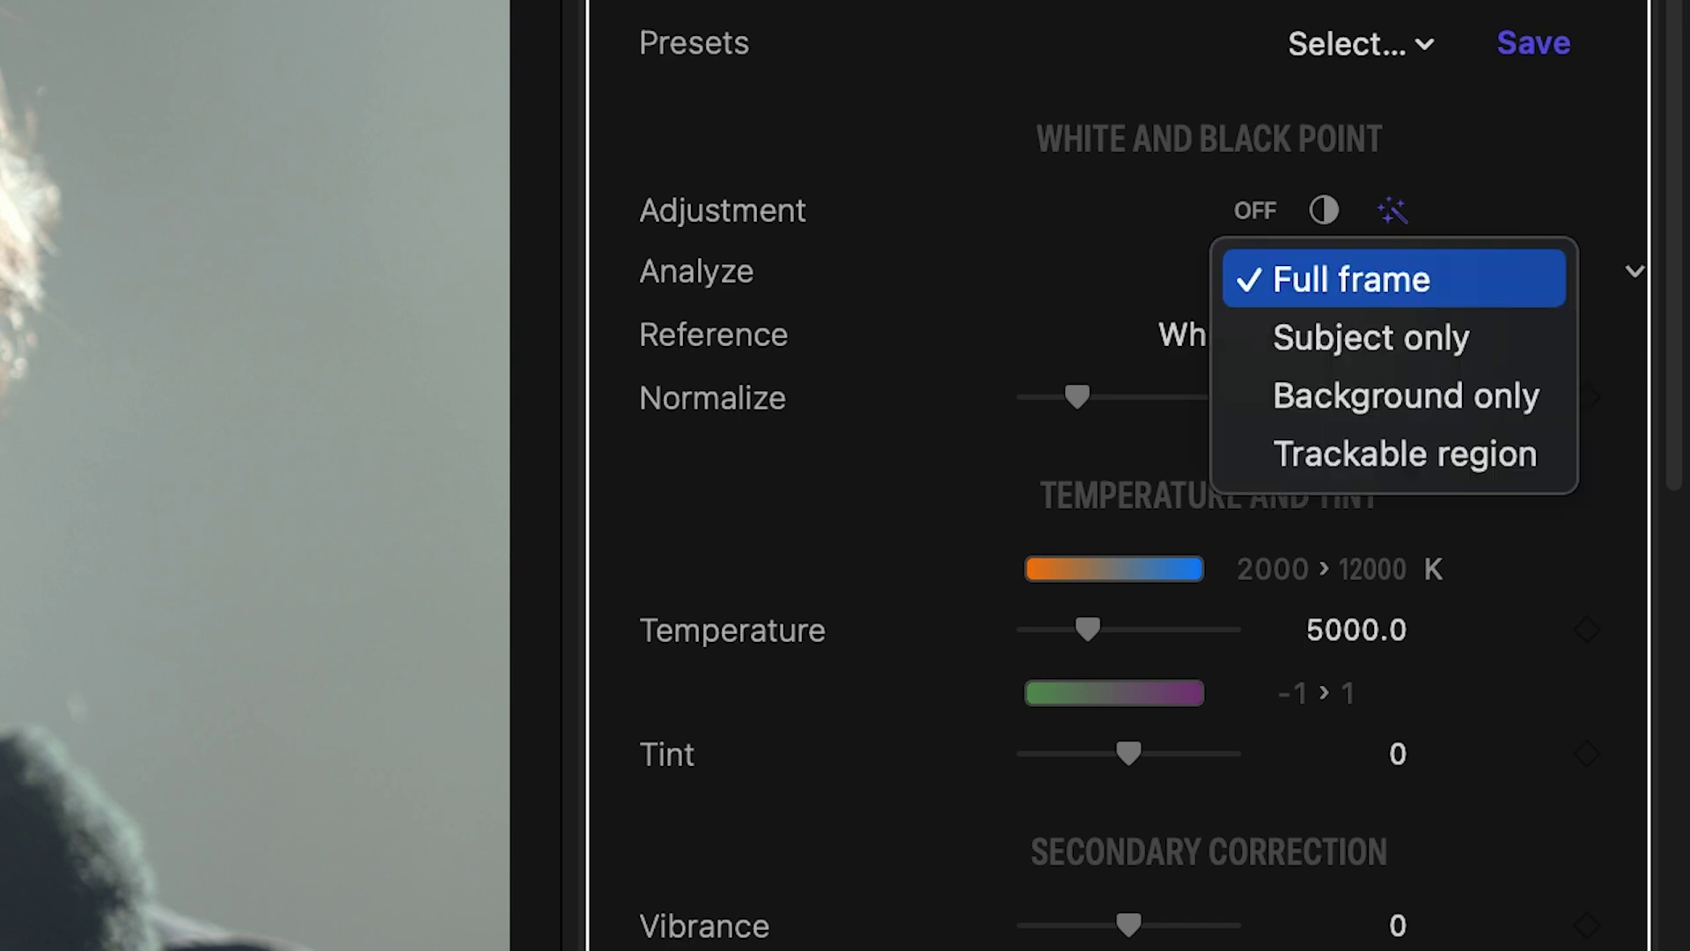
pyautogui.click(1423, 340)
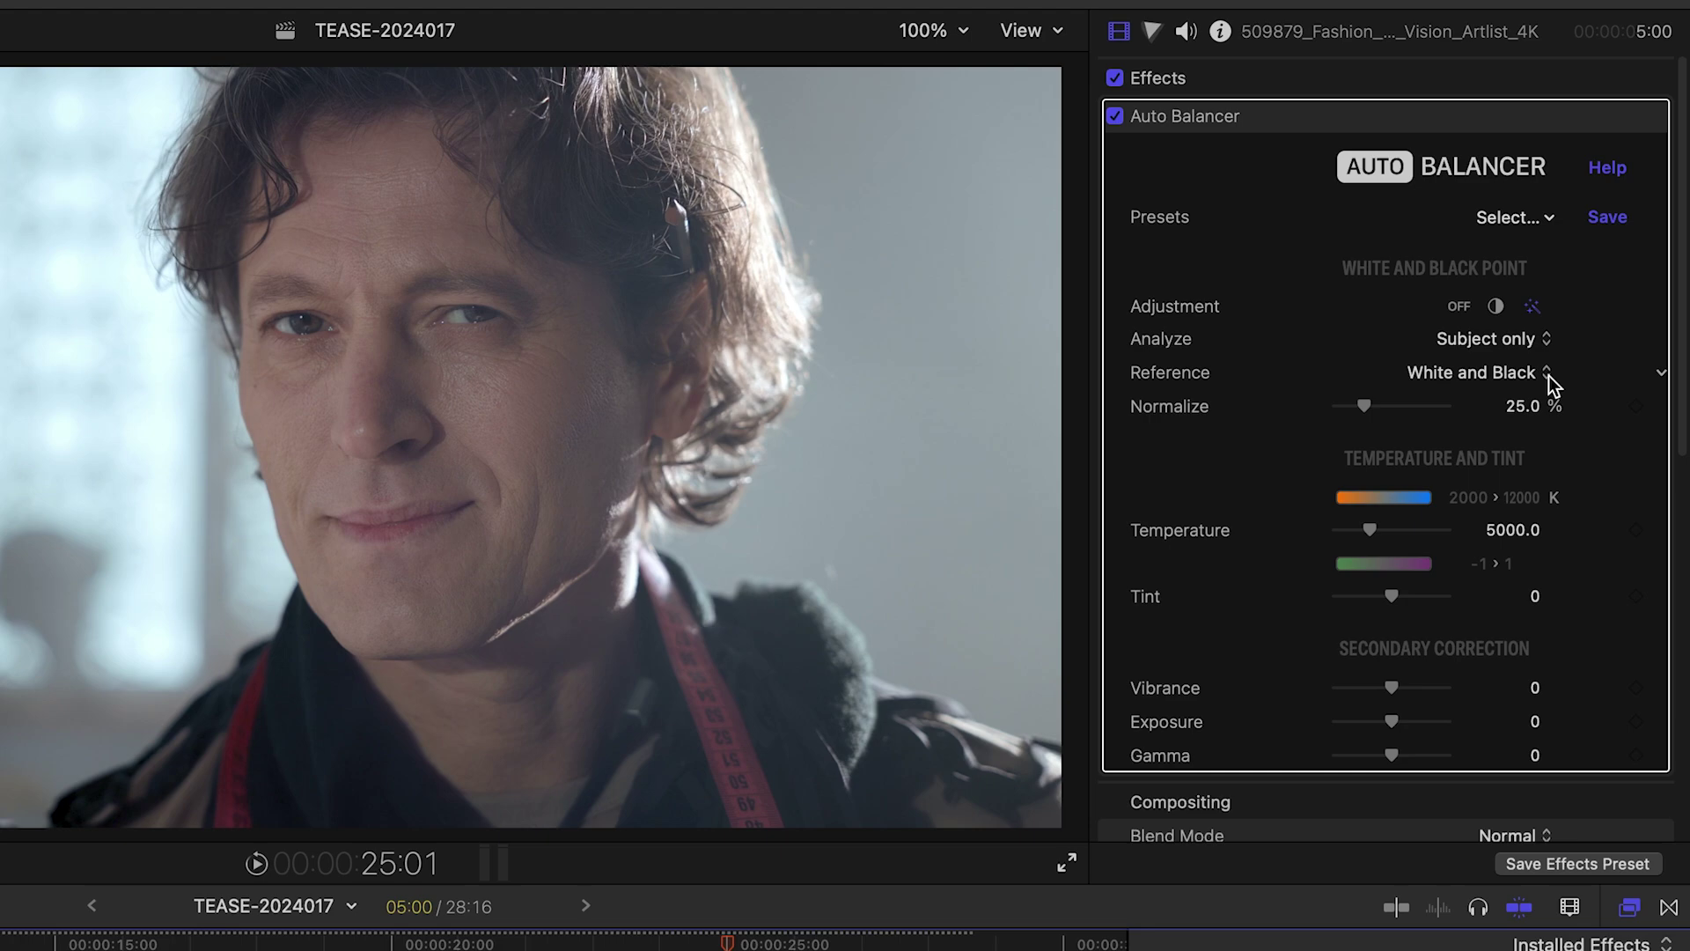
pyautogui.click(1550, 339)
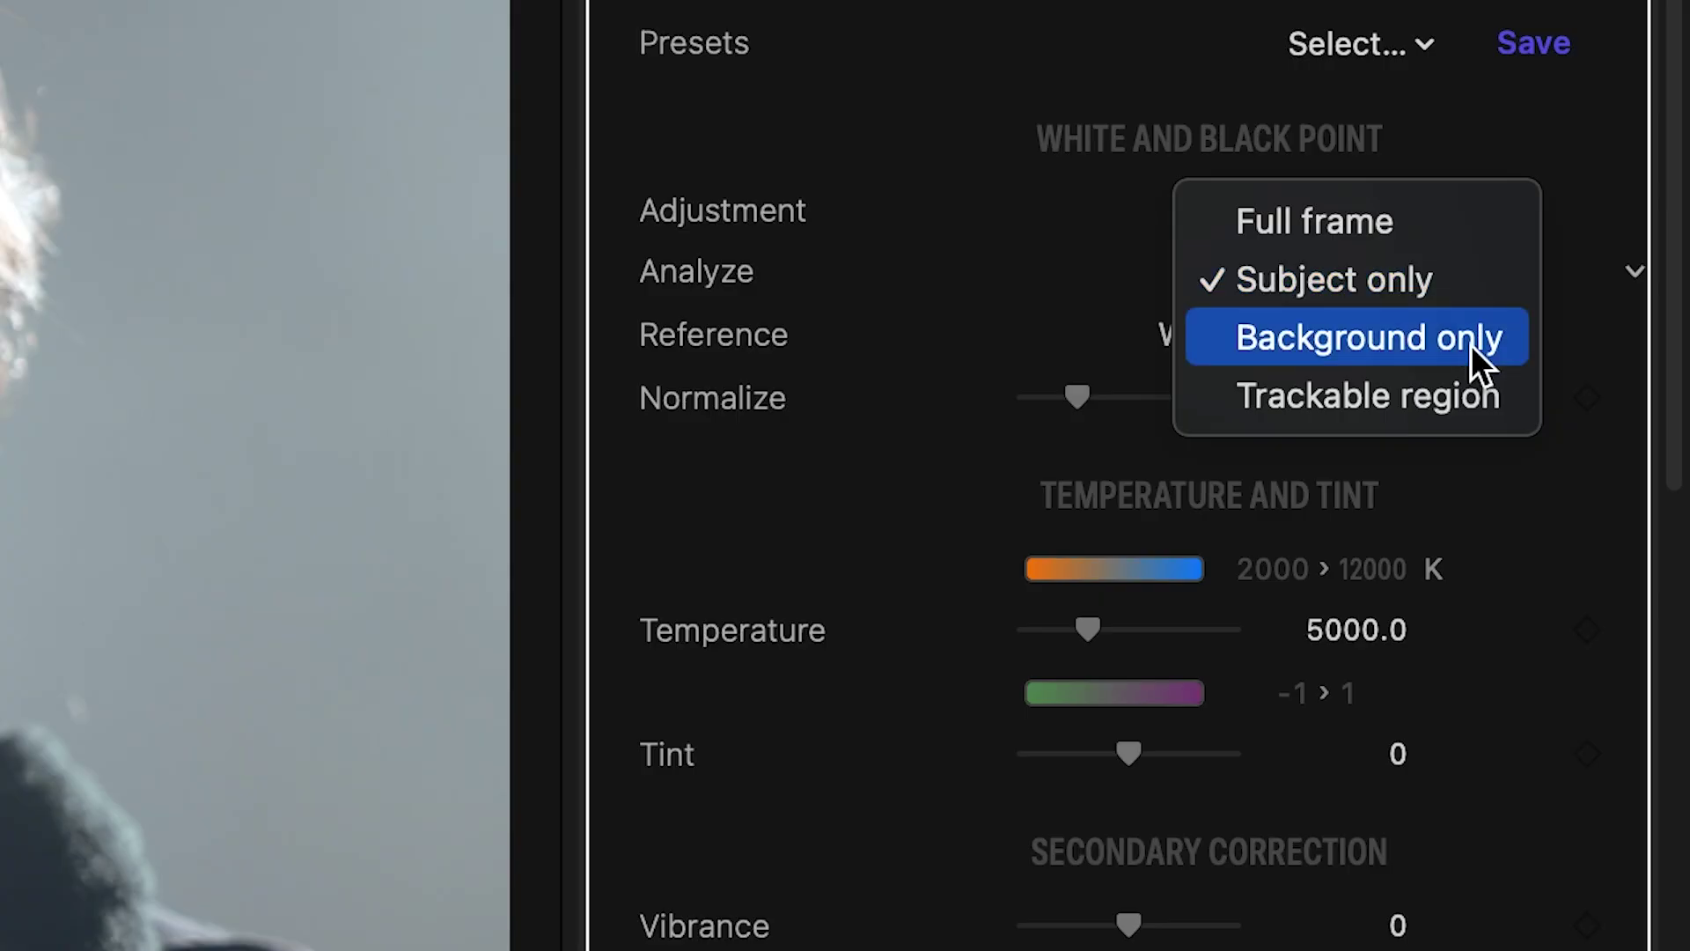
pyautogui.click(1574, 378)
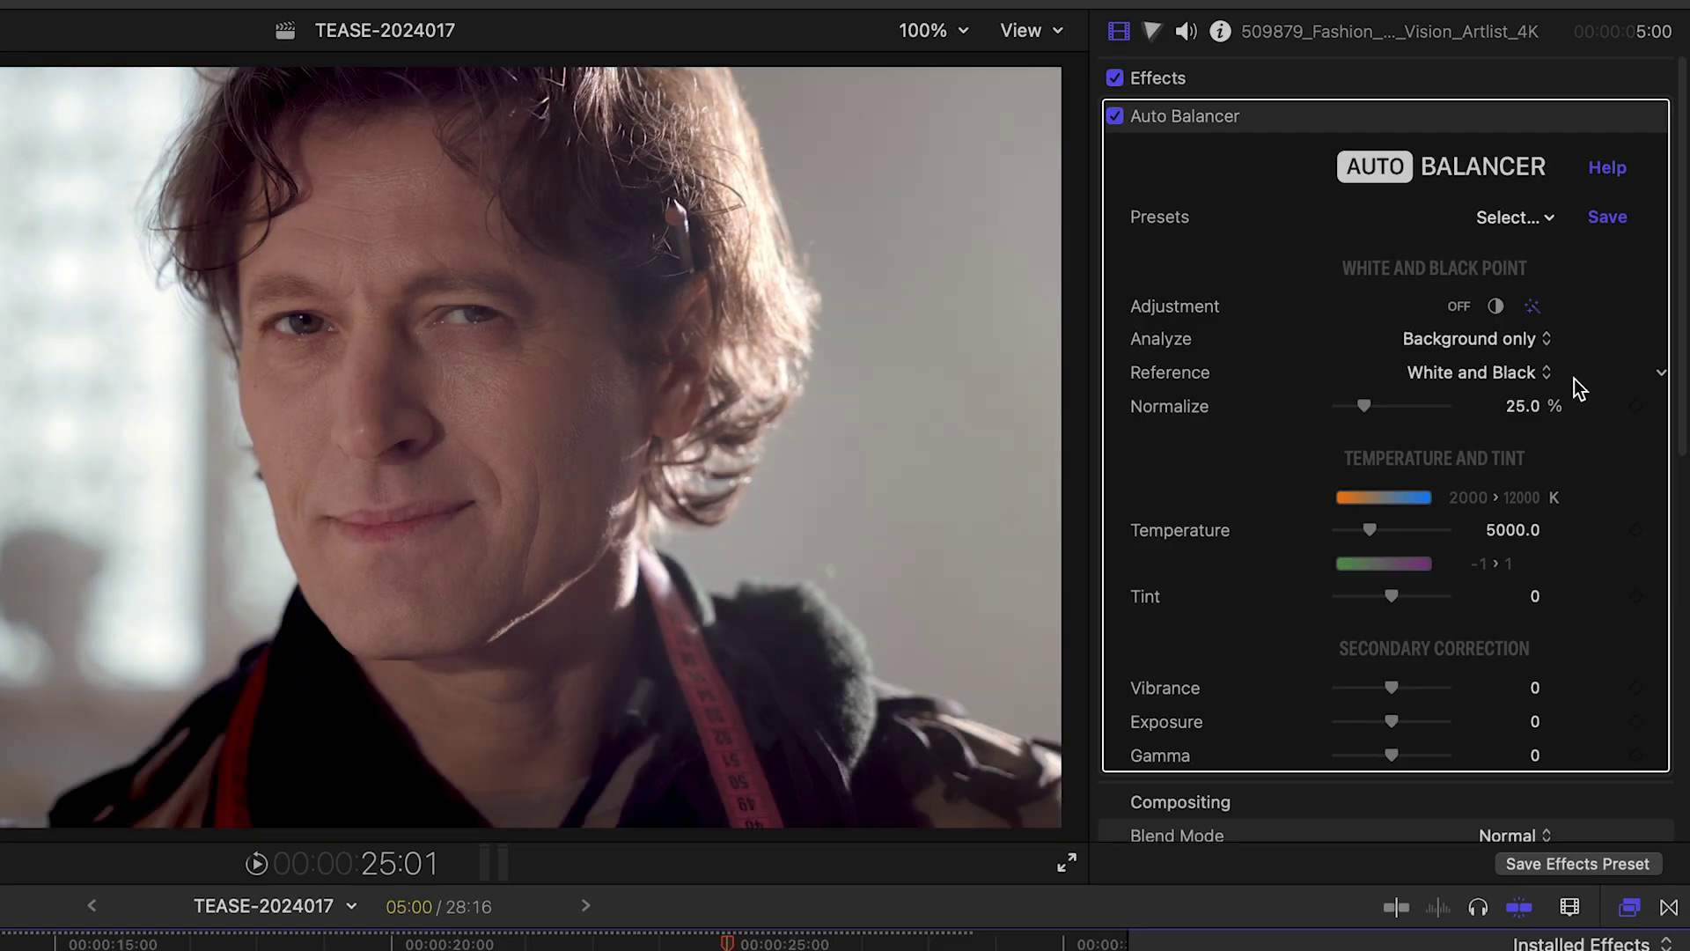
pyautogui.click(1541, 338)
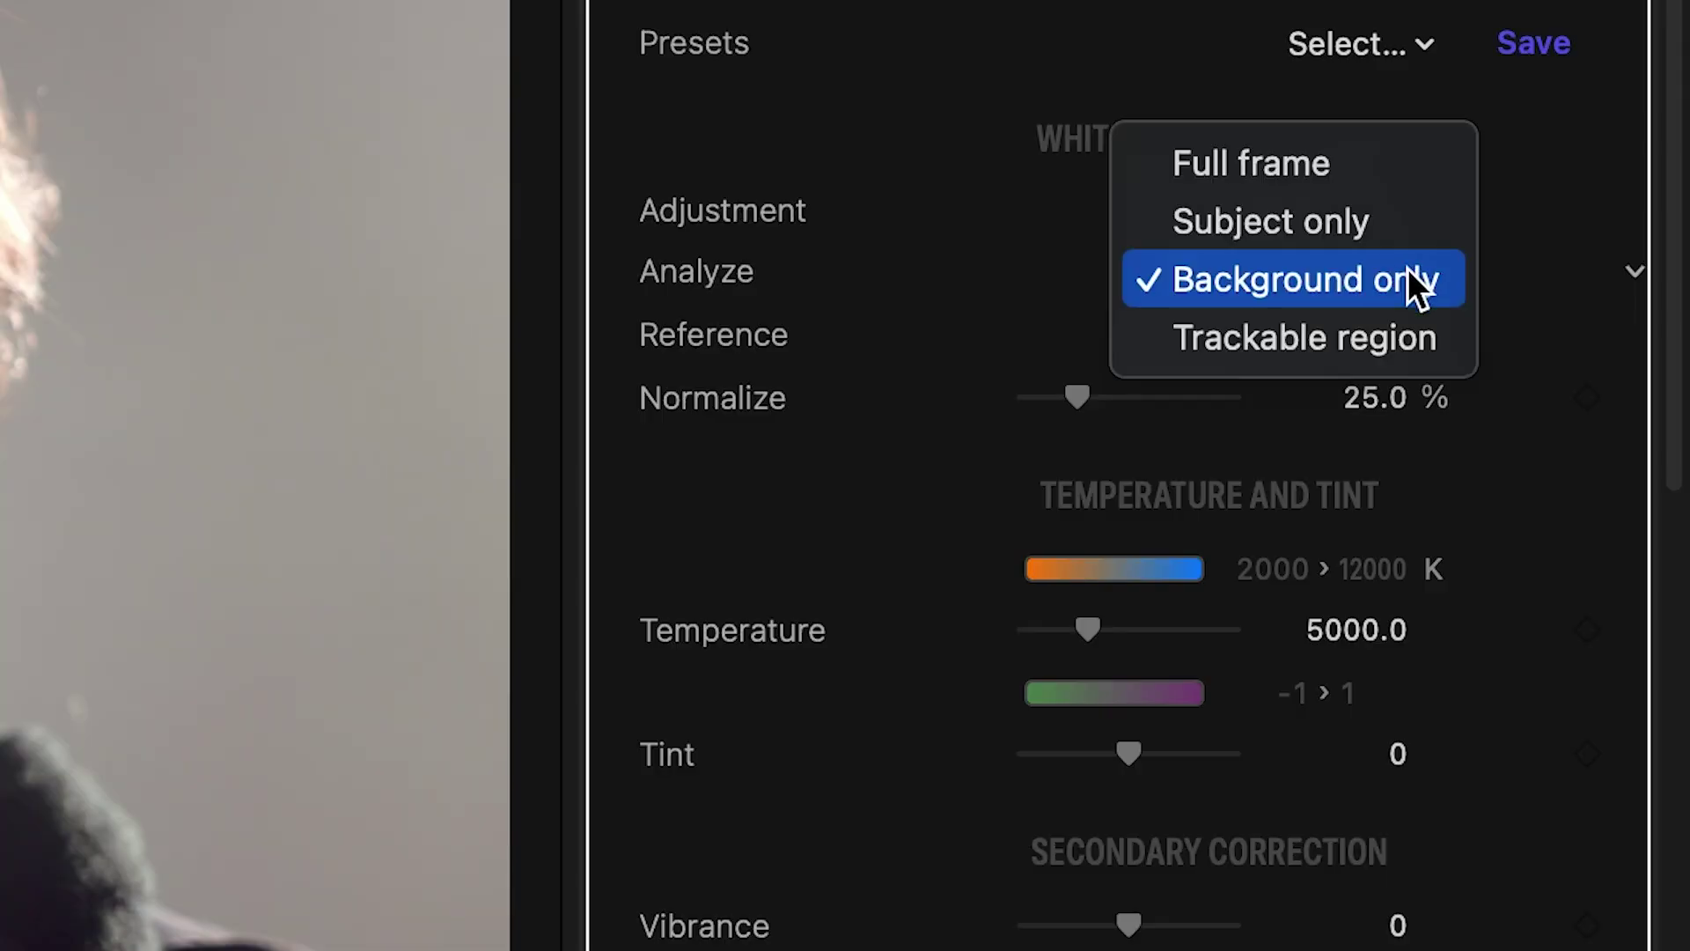
pyautogui.click(1399, 338)
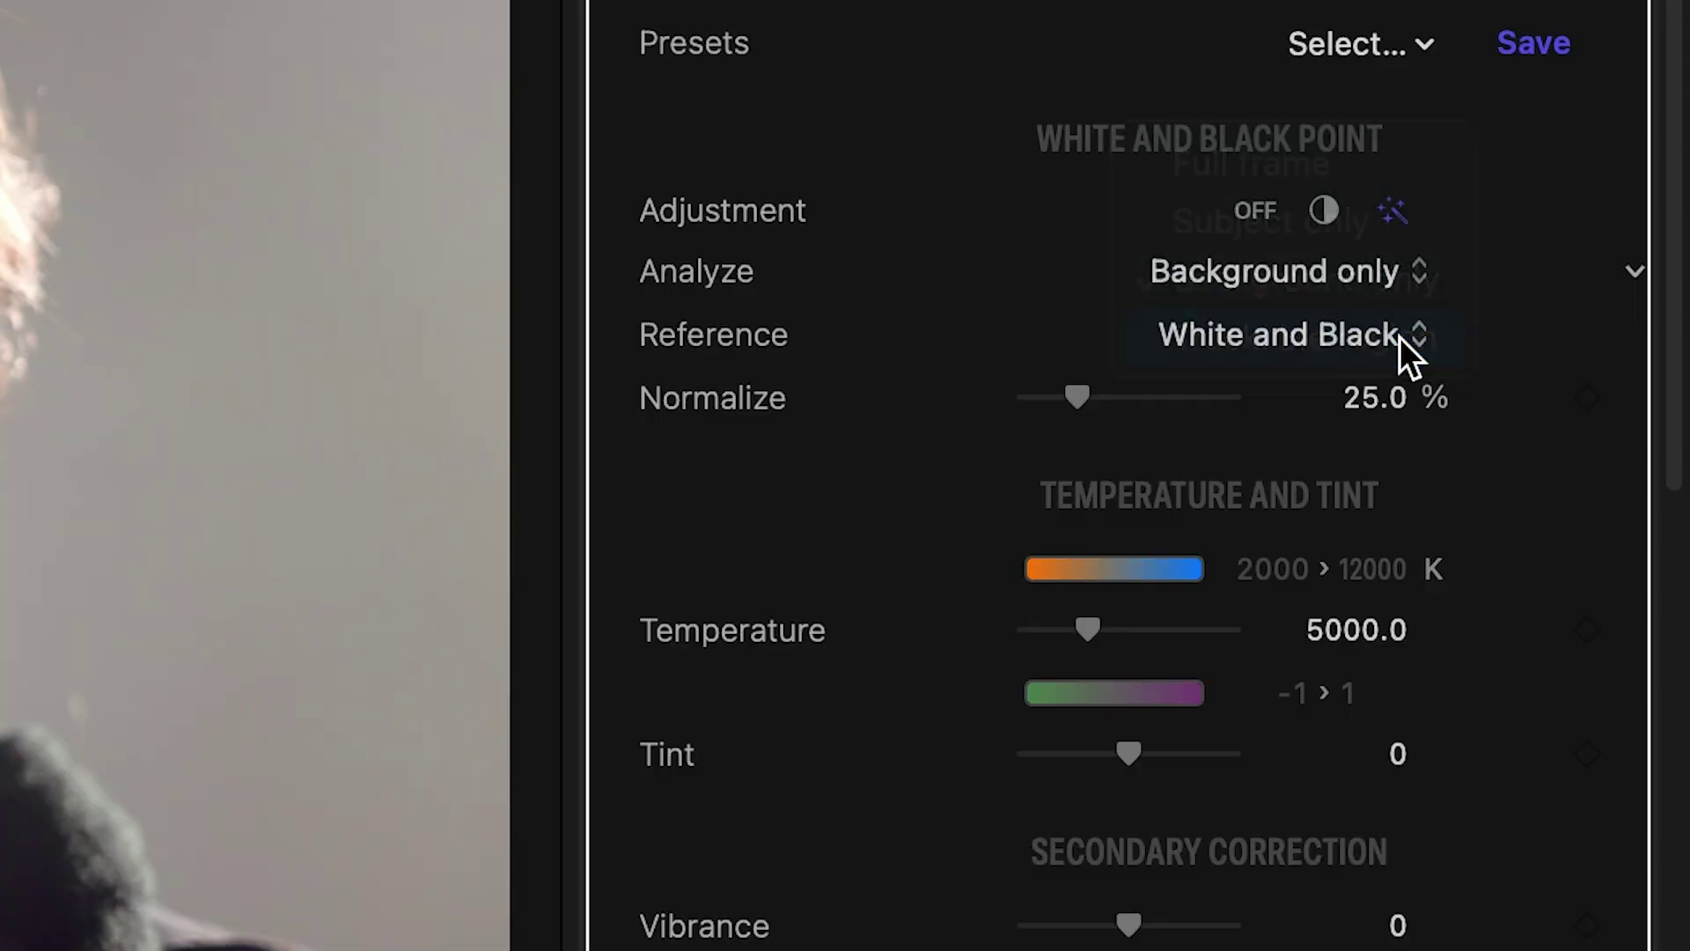